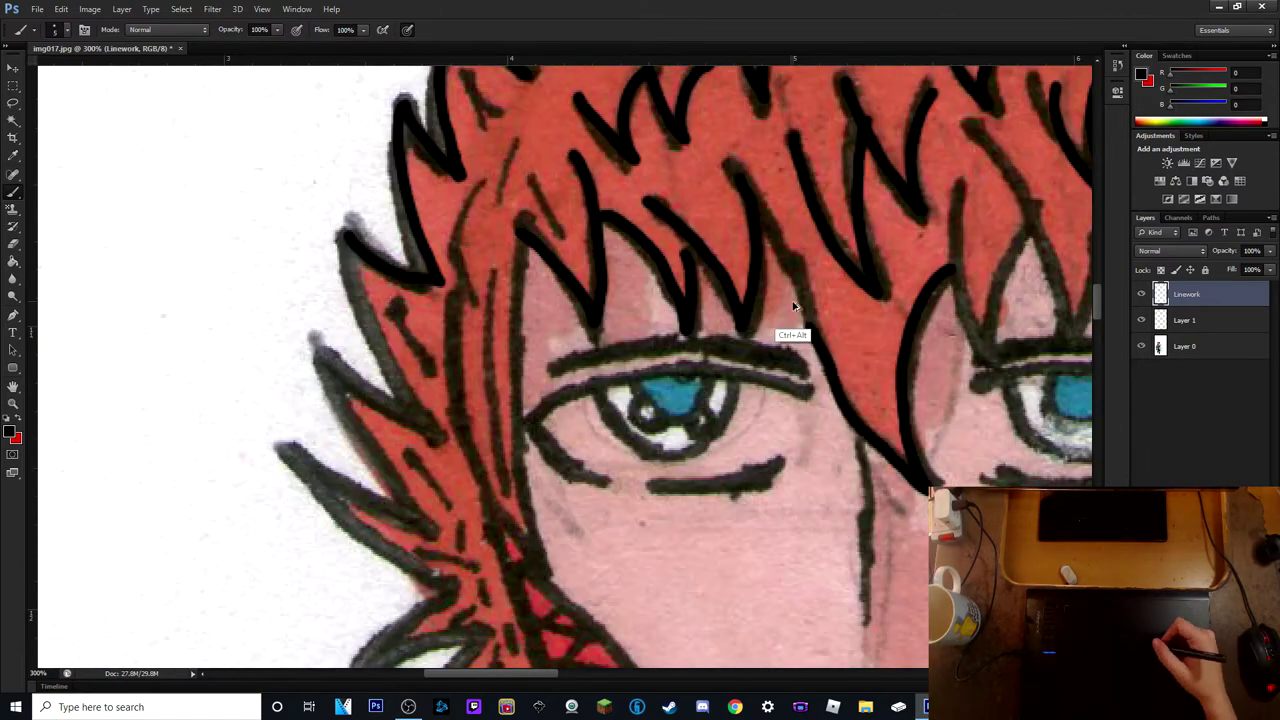
- Ink the remaining forehead bangs between the eyes and the hair strands on the right side of the face in black
drag(843, 392, 770, 215)
scroll(843, 392, right, 7)
drag(860, 118, 1020, 300)
mouse_move(920, 250)
mouse_down()
mouse_move(1055, 323)
mouse_move(950, 420)
mouse_up()
mouse_move(785, 240)
mouse_down()
mouse_move(848, 383)
mouse_move(855, 462)
mouse_up()
drag(872, 242, 790, 570)
- Ink the lower hair on the right side of the head and the curved outer edge of the red mesh collar
scroll(791, 560, down, 5)
scroll(791, 400, up, 3)
scroll(791, 297, right, 3)
mouse_move(791, 297)
mouse_down()
mouse_move(725, 450)
mouse_move(775, 615)
mouse_up()
scroll(775, 615, down, 6)
mouse_move(745, 195)
mouse_down()
mouse_move(690, 370)
mouse_move(480, 545)
mouse_up()
mouse_move(416, 465)
mouse_down()
mouse_move(570, 572)
mouse_move(540, 290)
mouse_move(665, 72)
mouse_up()
- Ink the pointed lower hair spikes along the left side of the mesh collar
scroll(714, 482, left, 4)
drag(280, 432, 286, 535)
drag(336, 444, 245, 580)
drag(275, 385, 196, 530)
drag(208, 292, 145, 510)
scroll(160, 300, left, 4)
drag(330, 112, 232, 196)
- Ink the upper left hair spikes, the locks beside the face and the left outer edge of the red mesh collar
scroll(241, 211, up, 6)
drag(205, 85, 242, 220)
drag(175, 200, 300, 300)
drag(140, 300, 300, 385)
drag(310, 135, 418, 420)
drag(320, 160, 345, 355)
scroll(565, 365, down, 5)
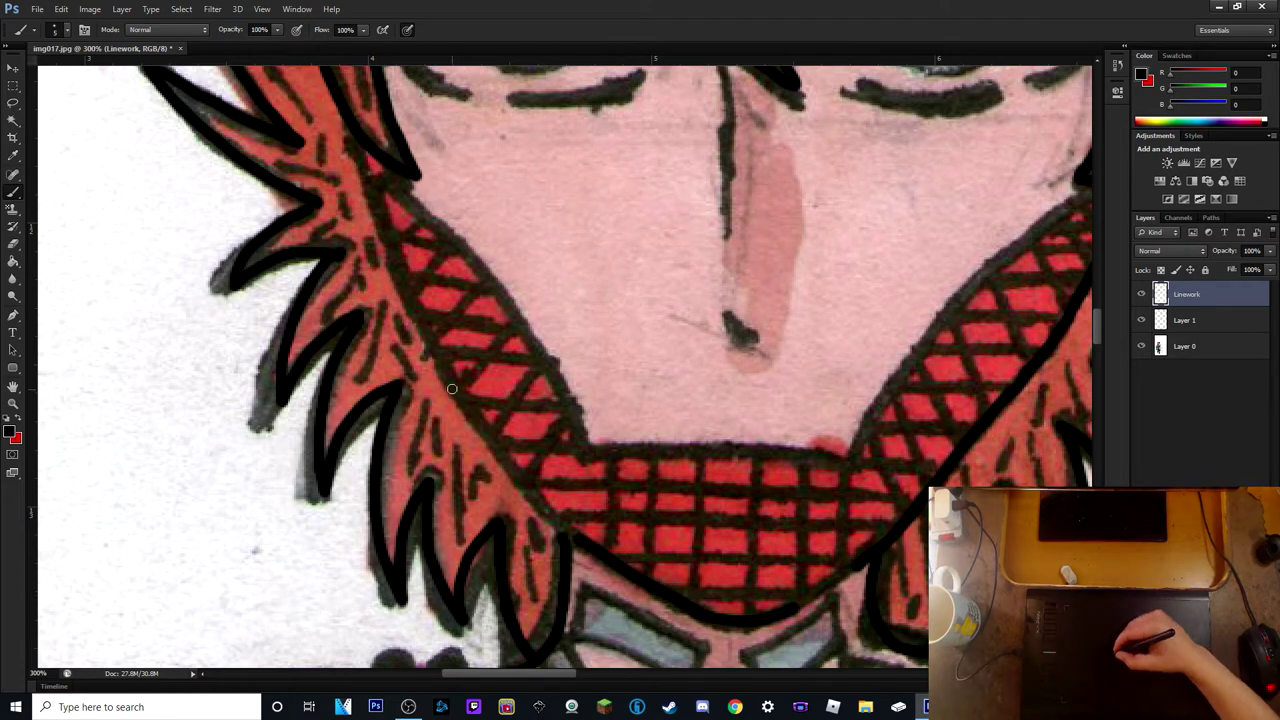
- Outline the grey panels on the neck and upper chest with straight black line segments
key(ctrl+minus)
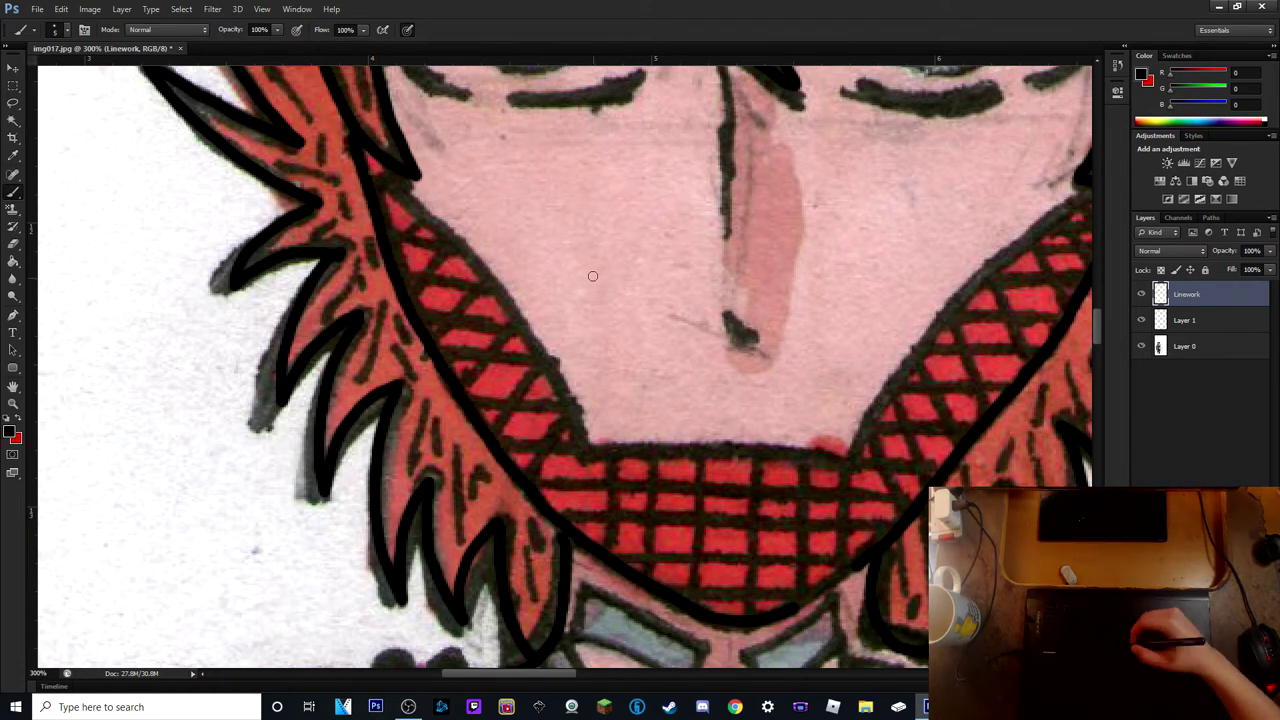
scroll(556, 293, down, 5)
shift+click(647, 358)
shift+click(655, 338)
shift+click(578, 302)
click(680, 340)
shift+click(695, 370)
shift+click(744, 326)
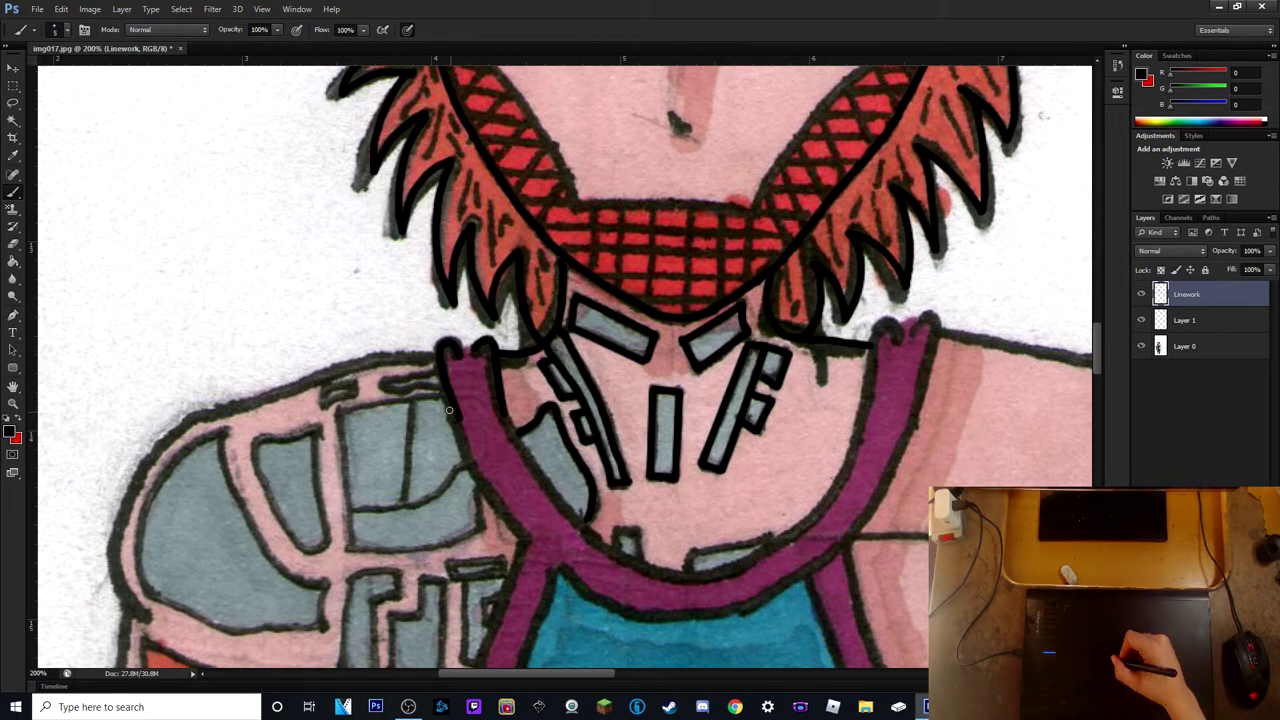
- Ink the inner and outer edges of the curved purple neckline, including its hooked strap ends
drag(495, 385, 620, 565)
drag(862, 403, 640, 585)
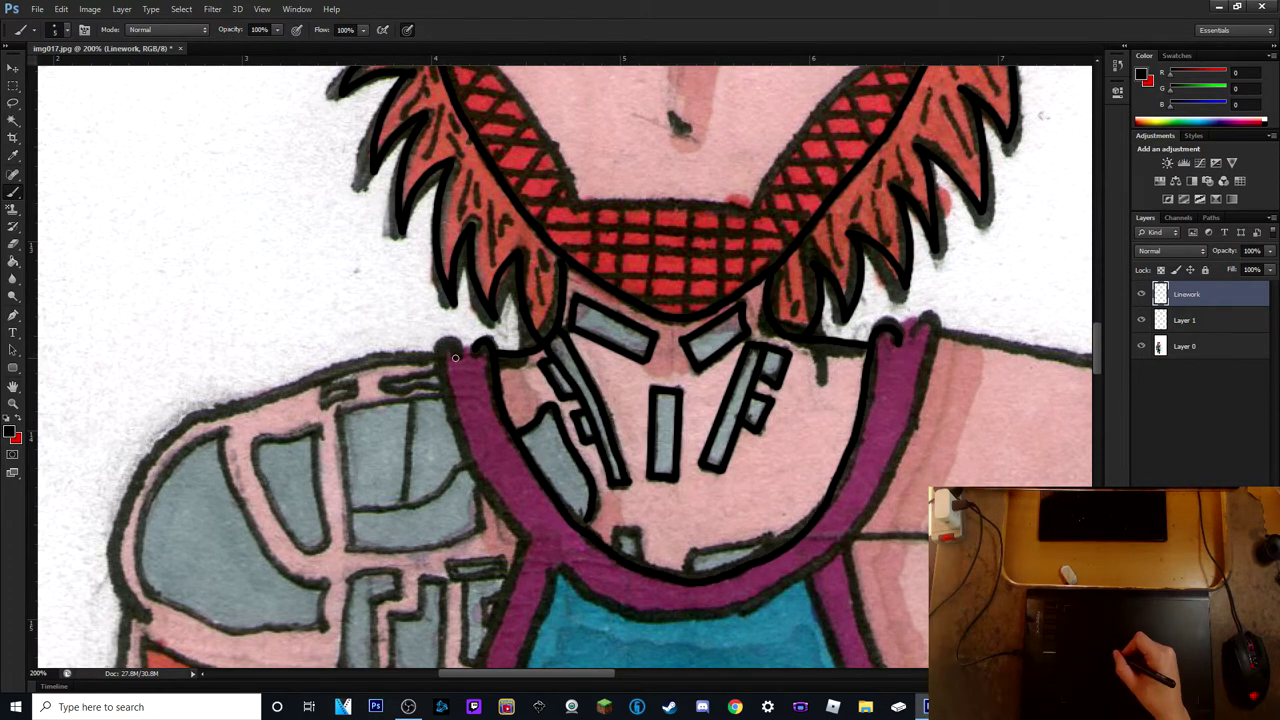
drag(455, 345, 530, 540)
drag(932, 325, 707, 615)
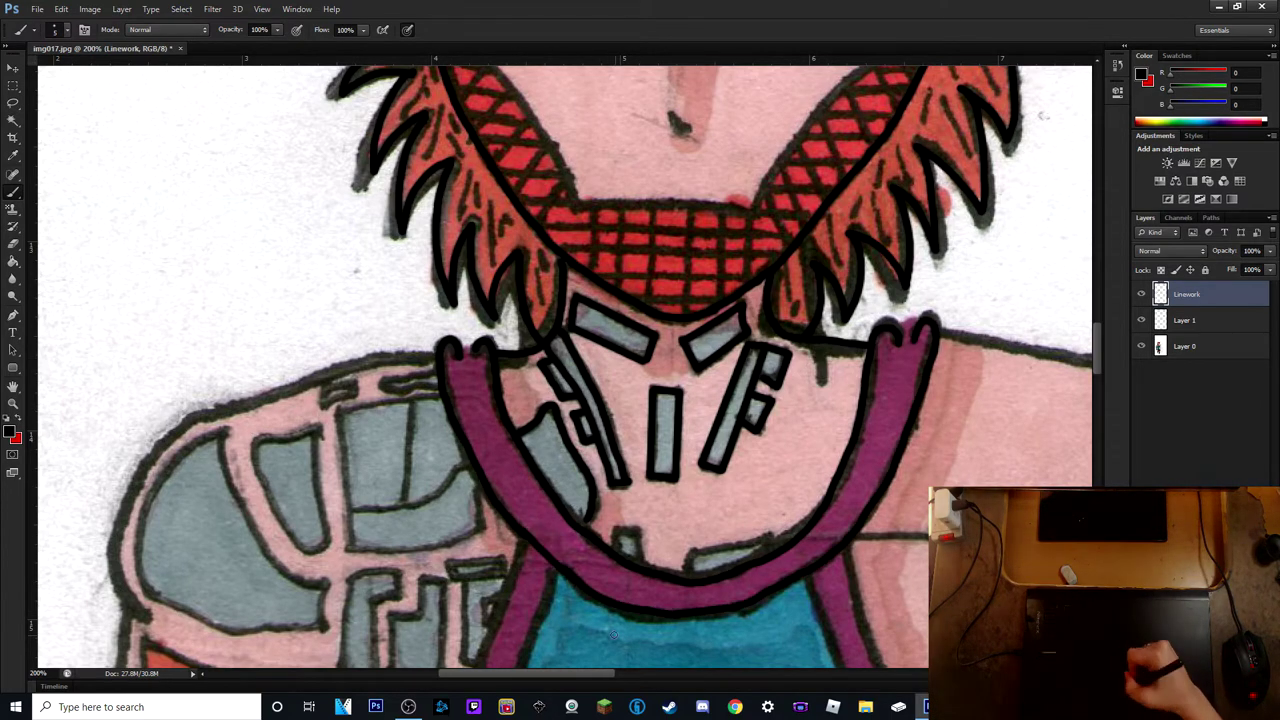
- Ink the edges of the purple side straps running down the shirt and the centre line of the upper chest tear
scroll(987, 397, down, 5)
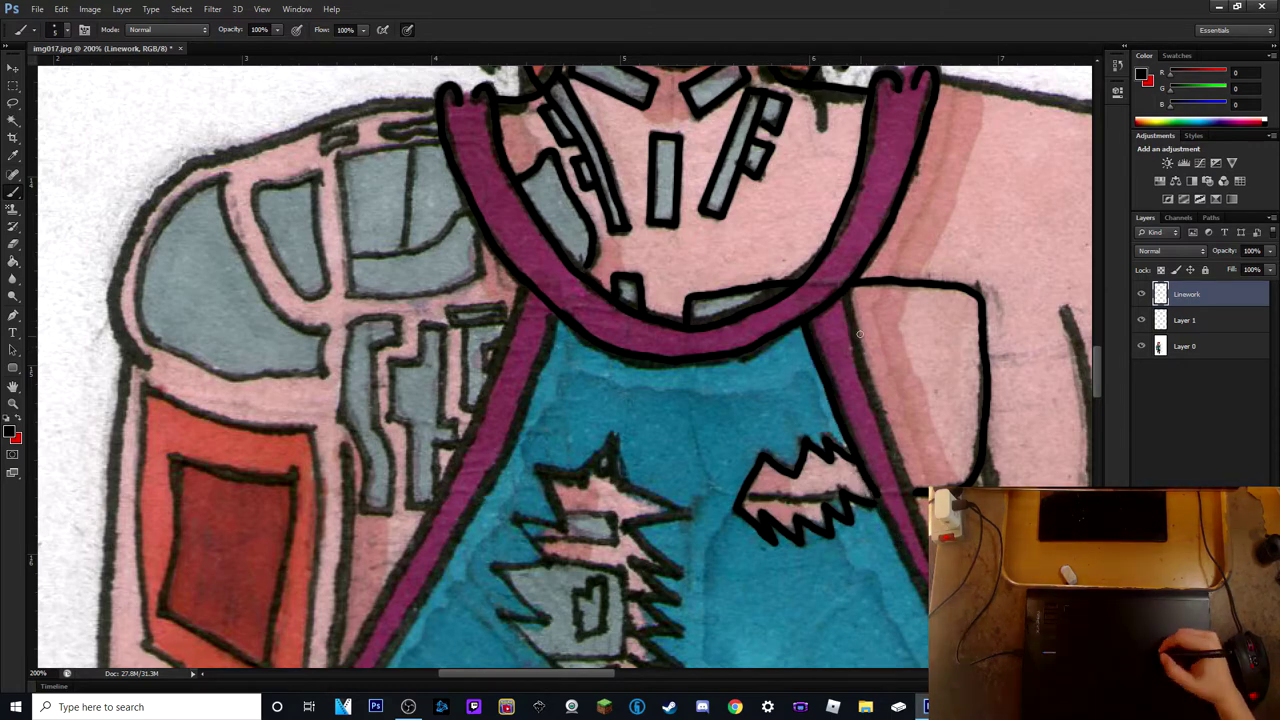
drag(854, 299, 889, 459)
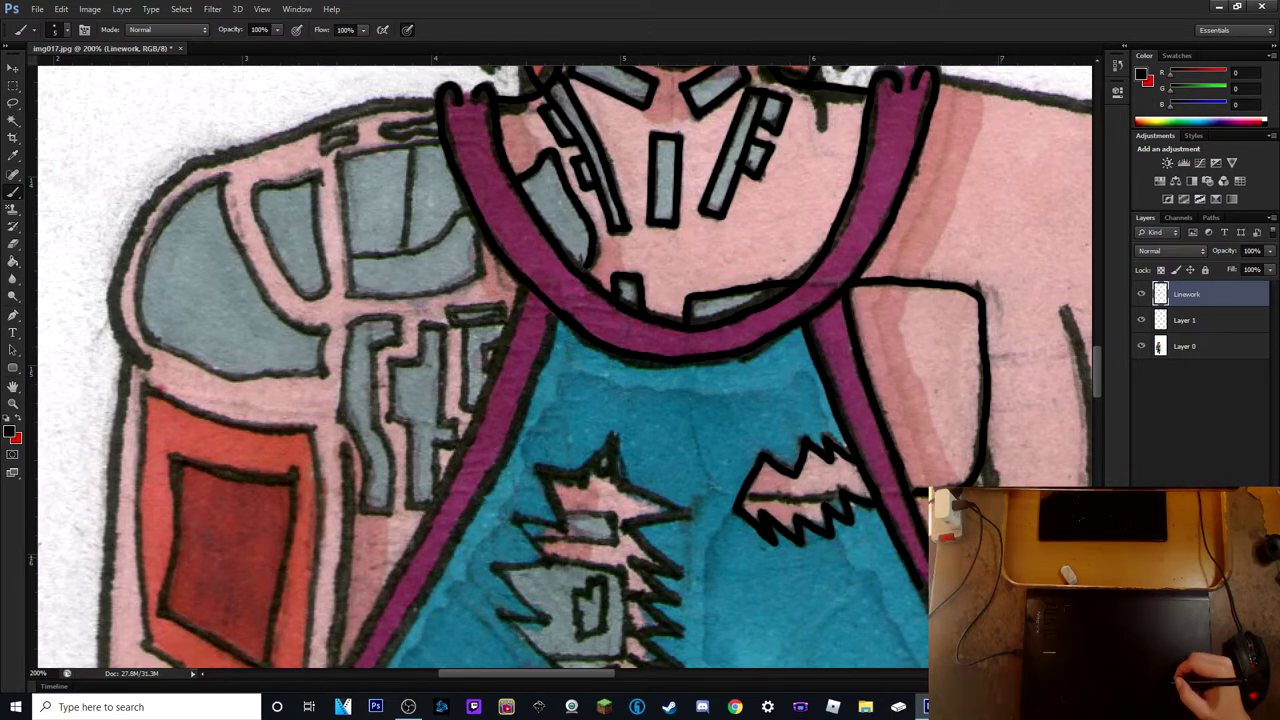
scroll(833, 400, down, 4)
drag(745, 304, 833, 302)
drag(374, 447, 530, 95)
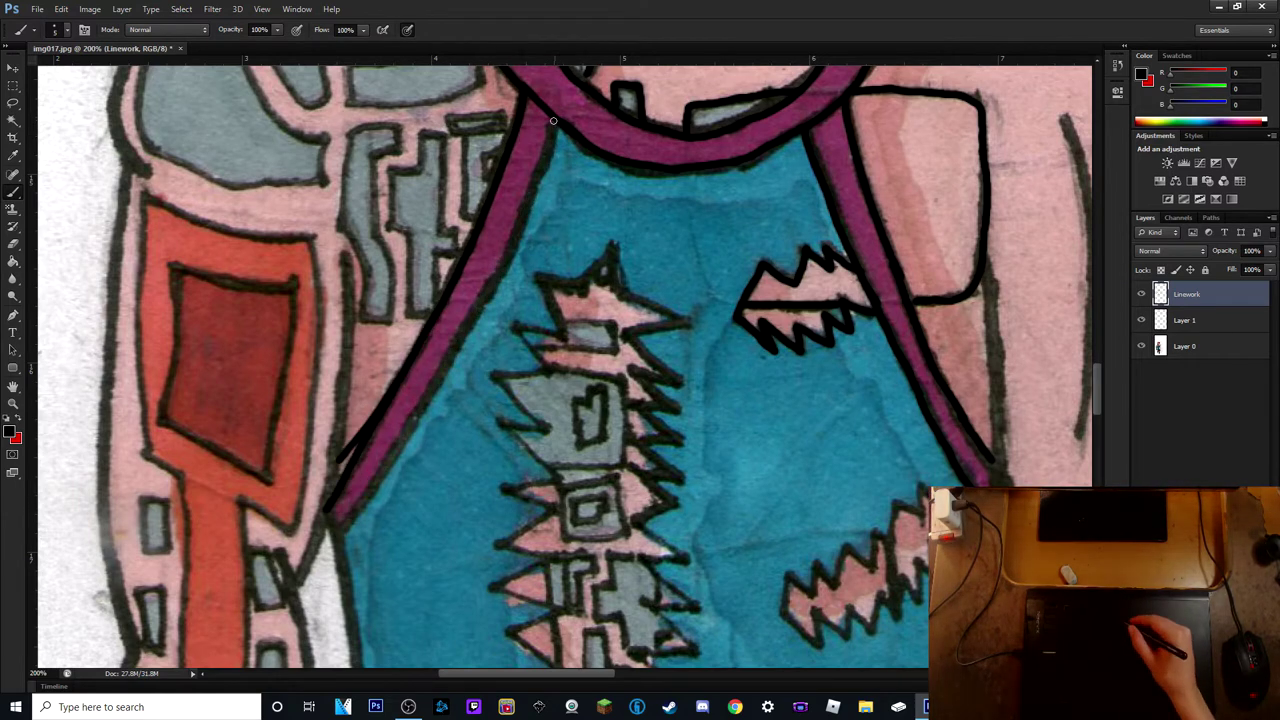
- Ink the shirt's upper left side and the outer contours of the arm with the red panel
scroll(338, 450, down, 5)
drag(330, 278, 348, 366)
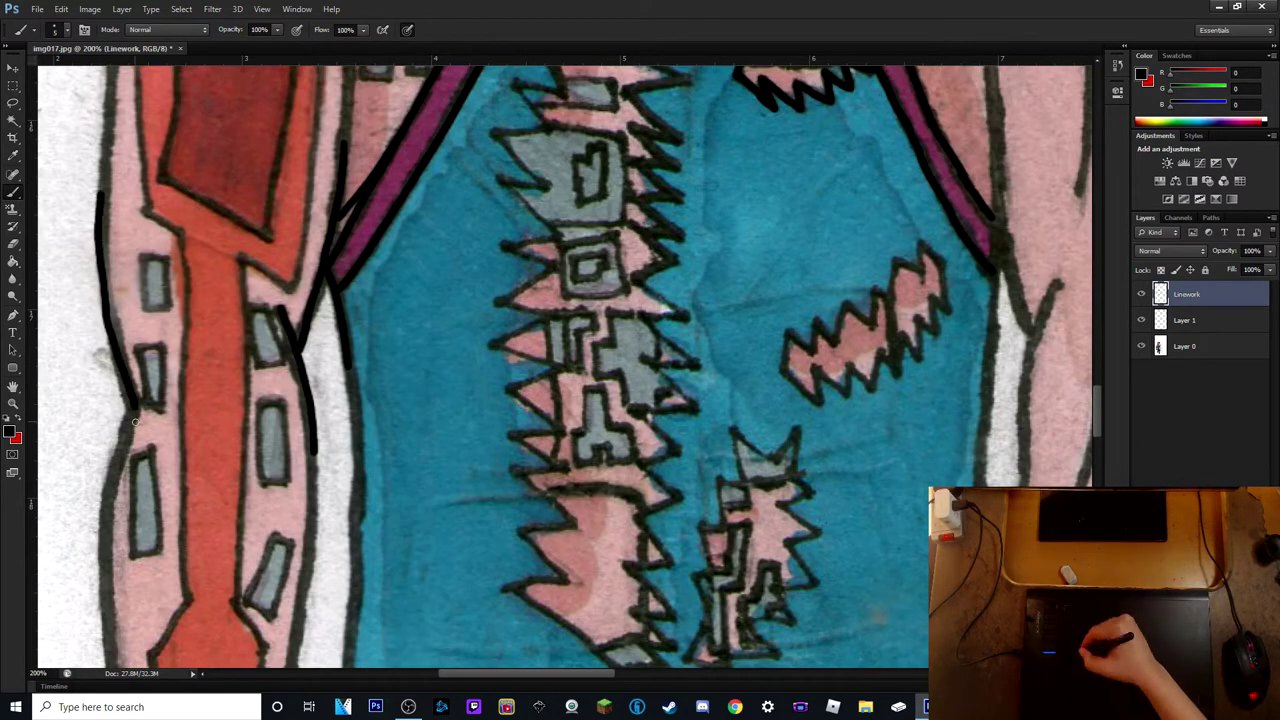
drag(121, 368, 106, 612)
- Outline the grey panels on the left shoulder and the angular grey pieces beneath them
scroll(313, 537, up, 9)
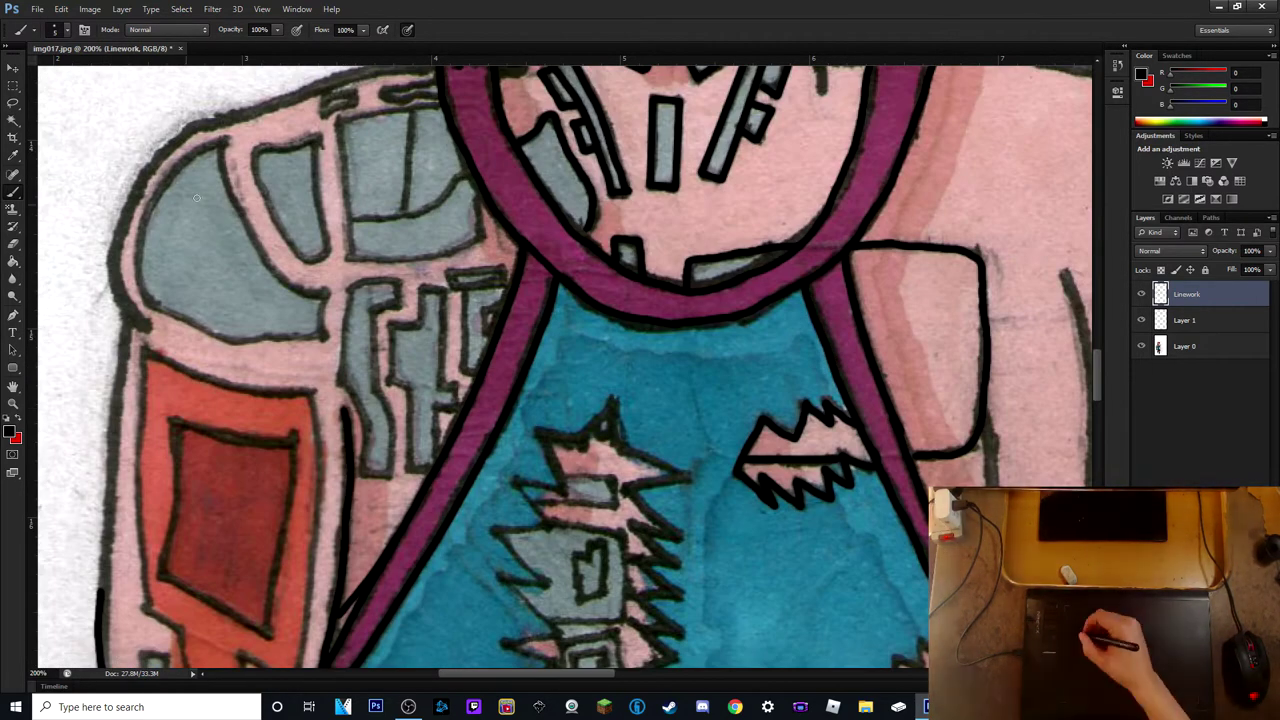
drag(318, 142, 330, 264)
mouse_move(469, 170)
mouse_down()
mouse_move(370, 282)
mouse_move(465, 180)
mouse_up()
key(ctrl+z)
mouse_move(228, 142)
mouse_down()
mouse_move(148, 300)
mouse_move(237, 335)
mouse_up()
key(ctrl+z)
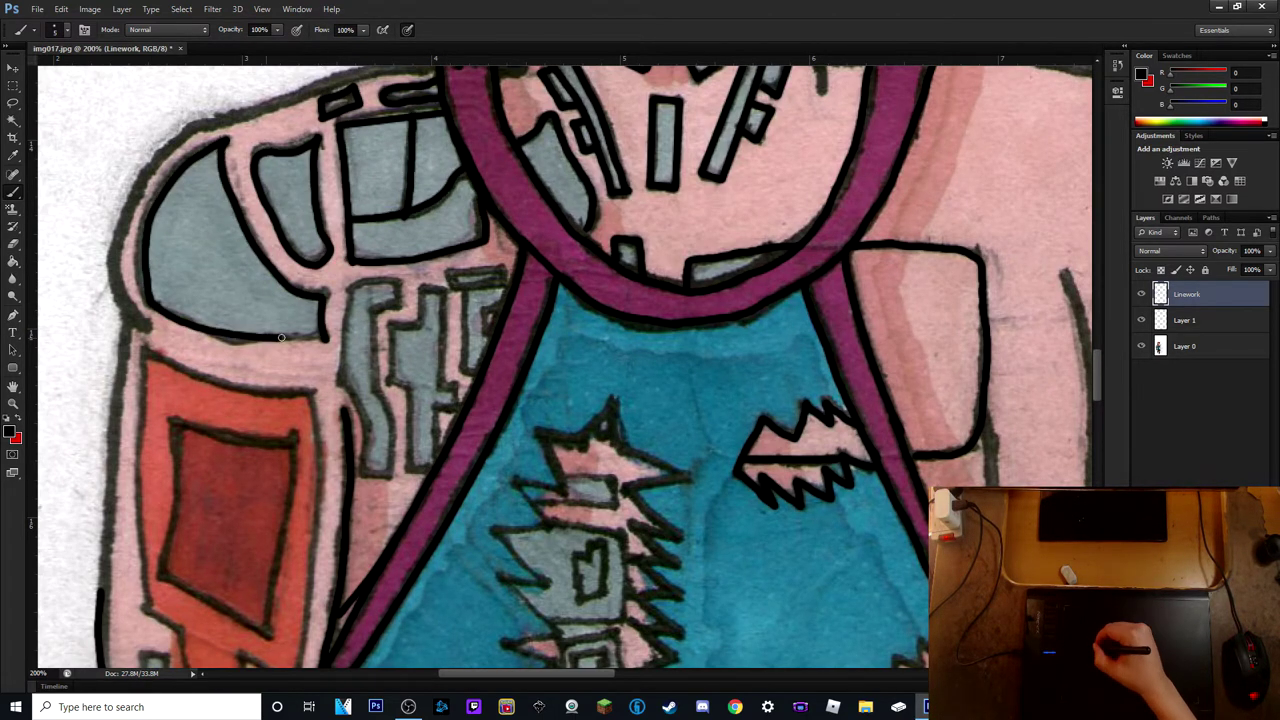
mouse_move(365, 463)
mouse_down()
mouse_move(381, 399)
mouse_move(354, 288)
mouse_move(436, 406)
mouse_up()
drag(423, 291, 491, 330)
- Ink the left shoulder's contour and the outlines of the red arm plate and red forearm band
scroll(314, 466, up, 5)
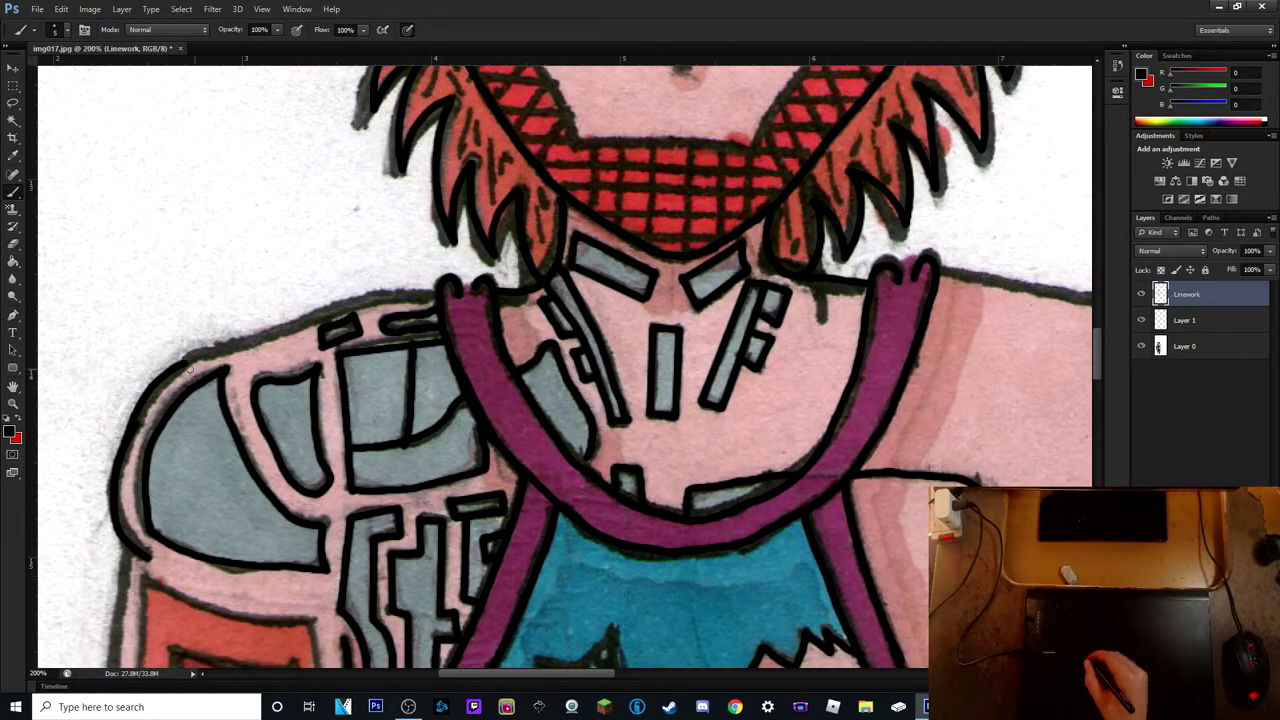
scroll(110, 452, down, 9)
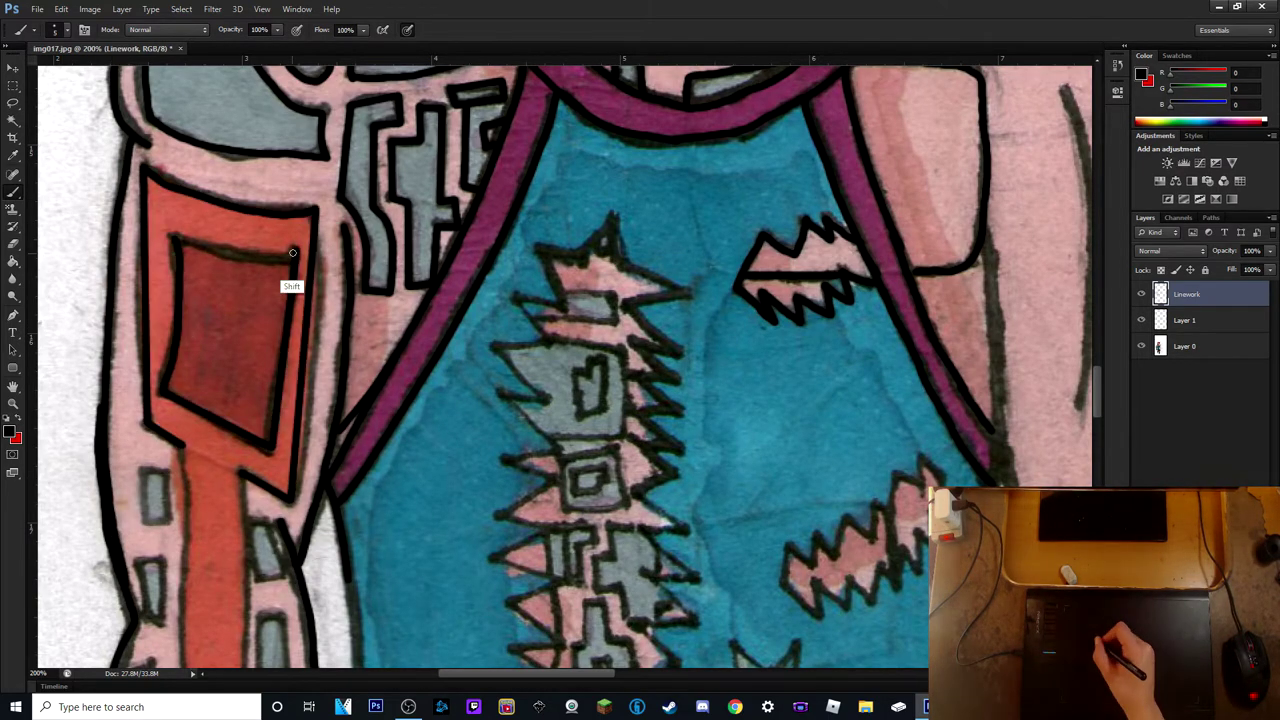
scroll(163, 590, down, 6)
scroll(937, 428, down, 8)
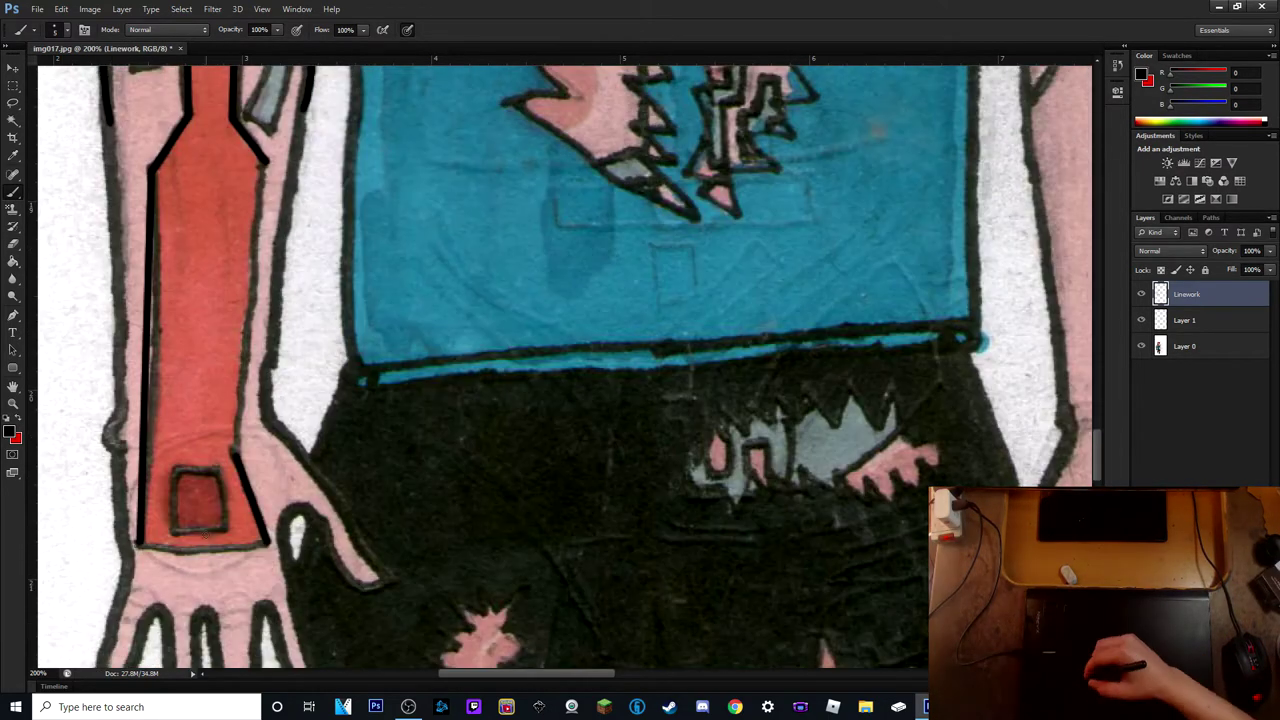
- Ink the rest of the red forearm band, the forearm edges, and the thumb and fingers of that hand
drag(291, 126, 336, 530)
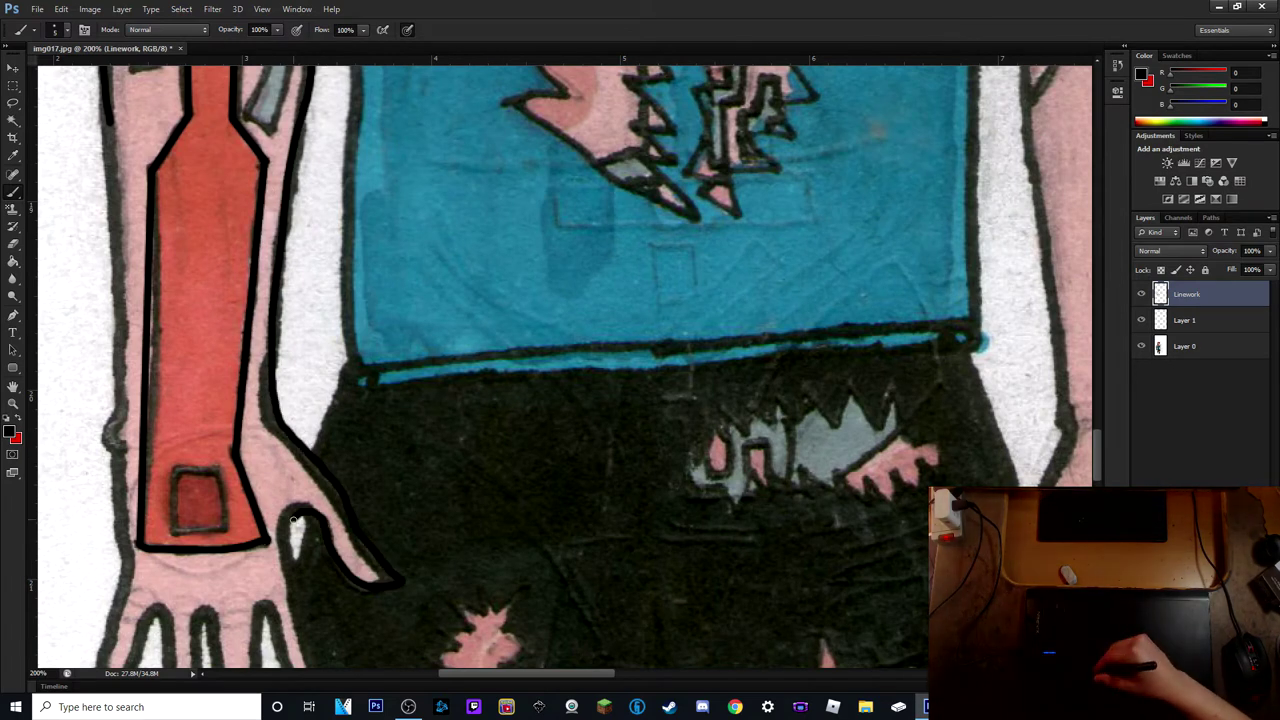
scroll(293, 519, down, 6)
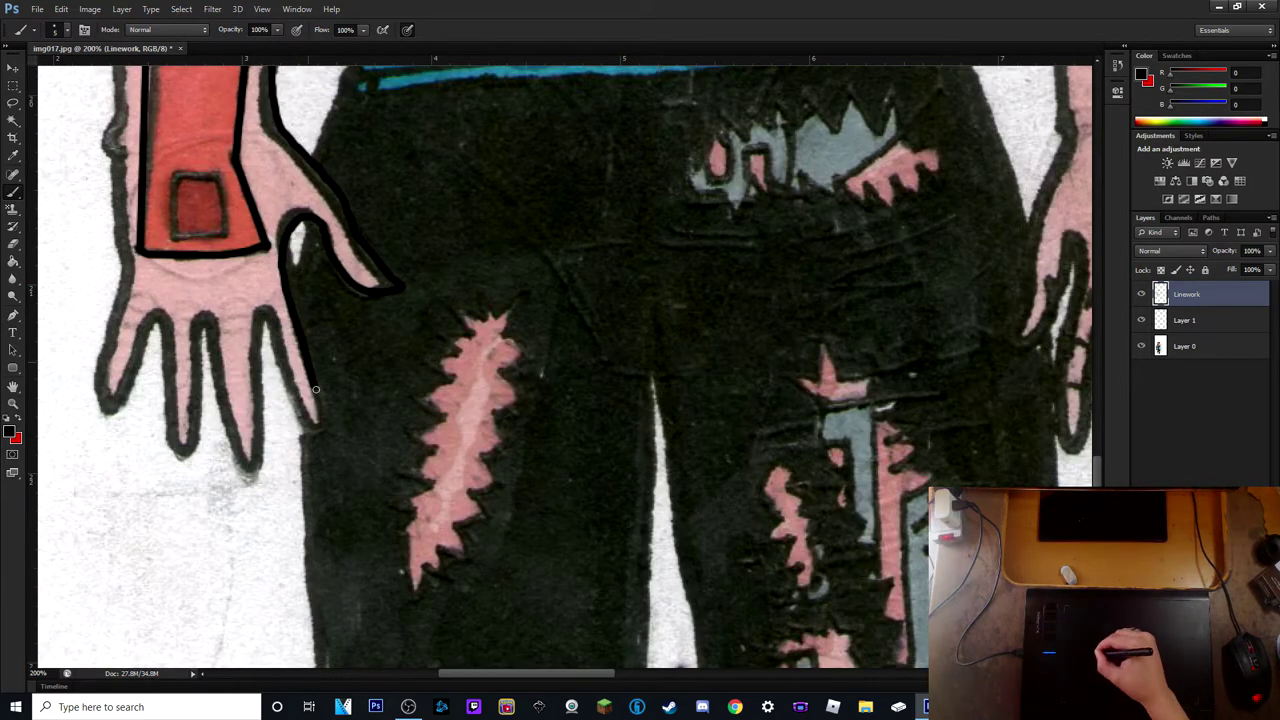
mouse_move(257, 326)
mouse_down()
mouse_move(227, 397)
mouse_move(257, 445)
mouse_up()
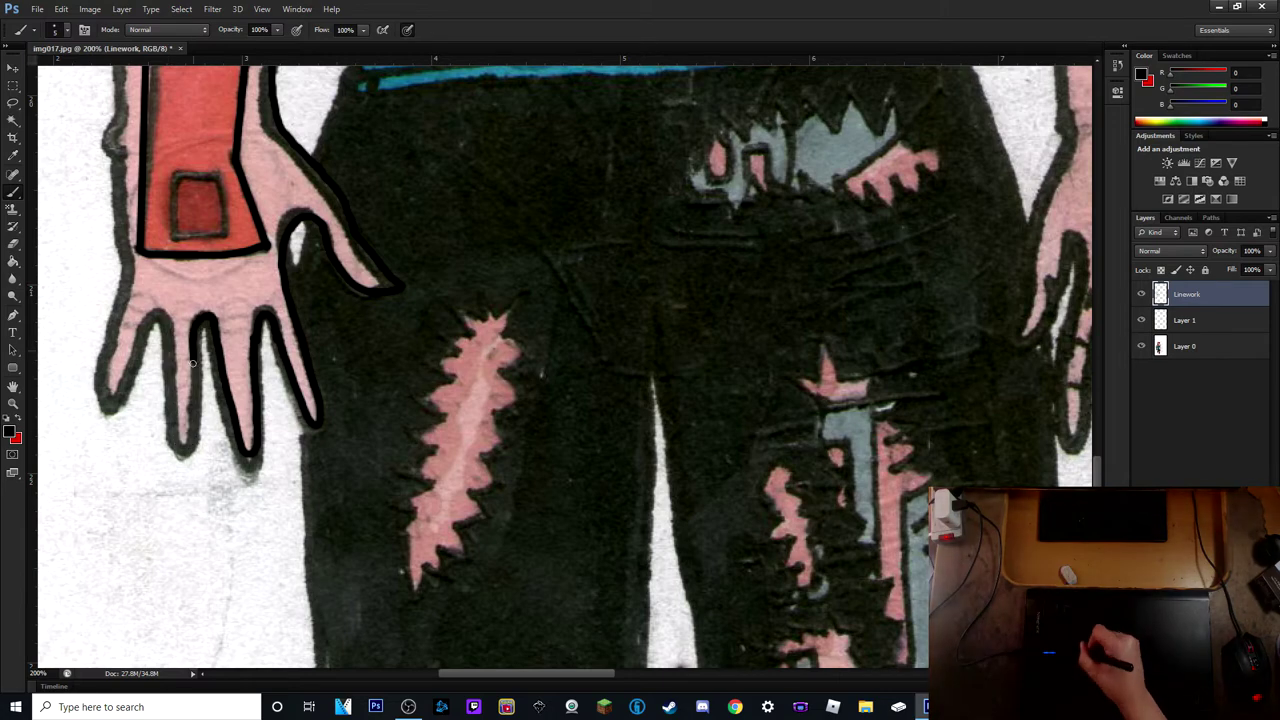
drag(136, 308, 100, 404)
scroll(121, 157, up, 8)
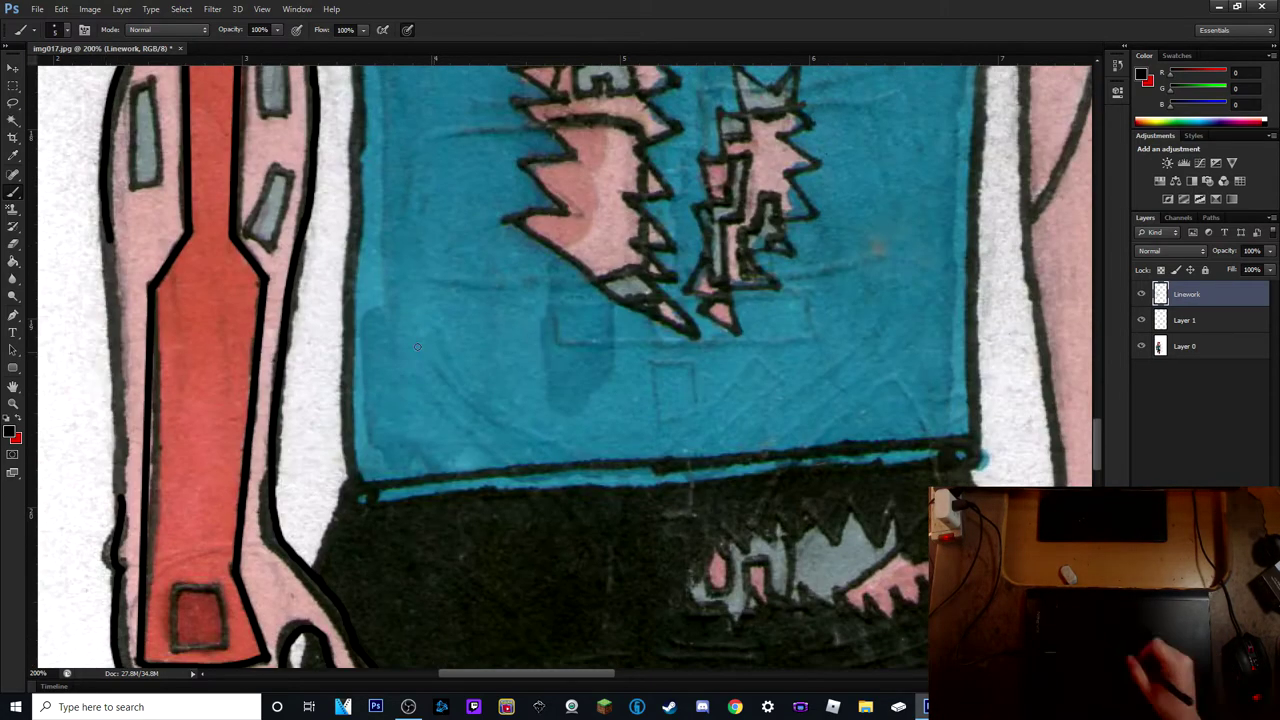
- Ink the wrist edge and thumb of the bare right-side hand, redoing strokes that miss the sketch
scroll(440, 232, right, 10)
scroll(440, 232, down, 8)
drag(440, 232, 481, 315)
key(ctrl+z)
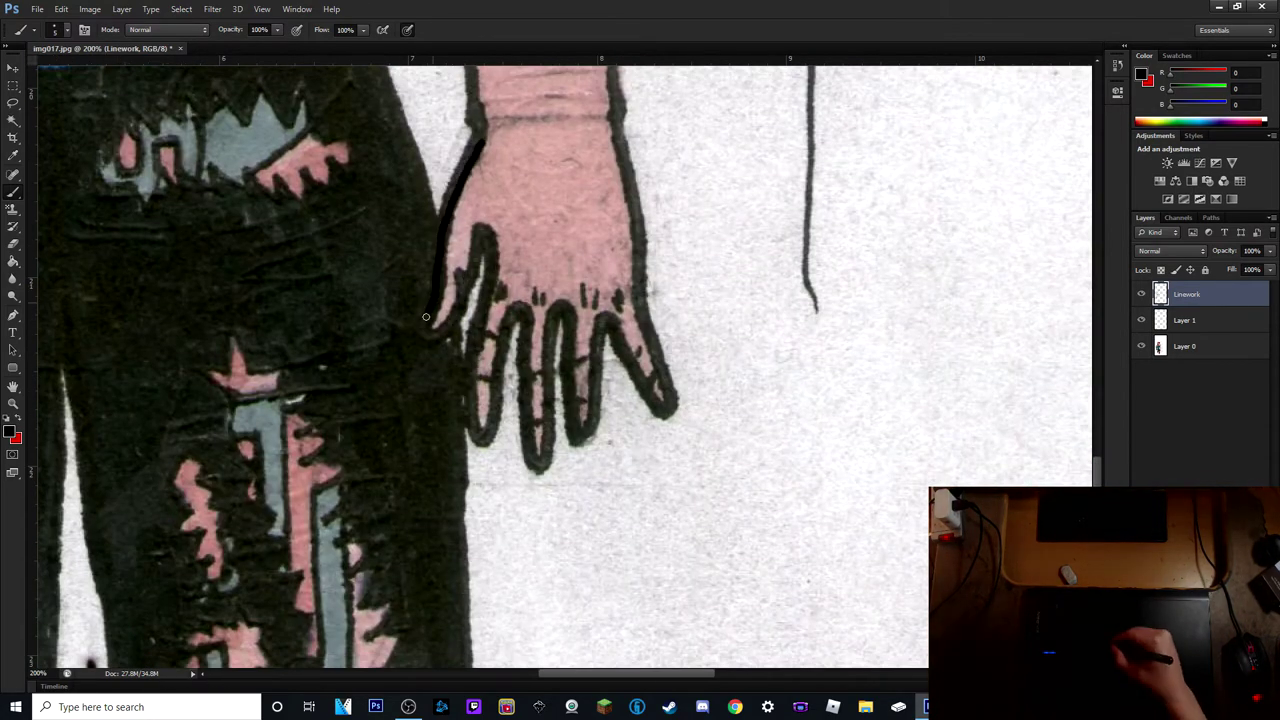
drag(481, 135, 437, 330)
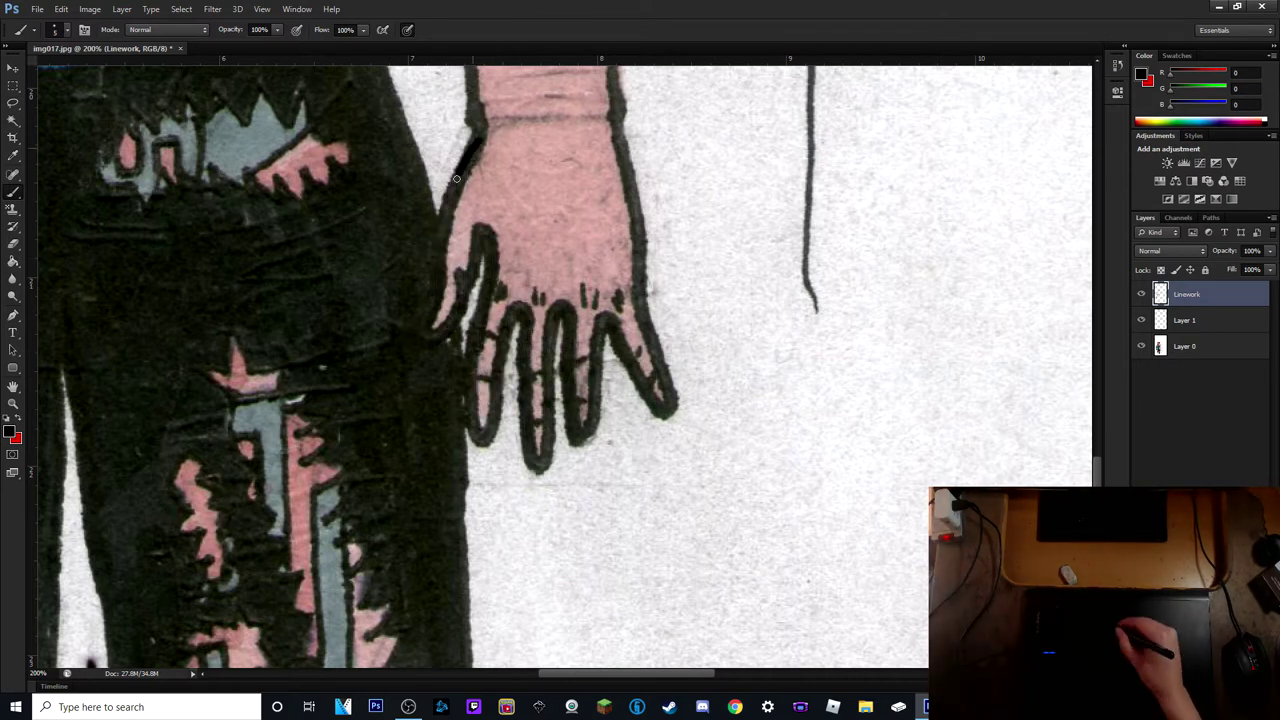
drag(447, 215, 540, 455)
key(ctrl+z)
drag(445, 240, 475, 445)
key(ctrl+z)
- Ink the fingers and outer edge of the bare right-side hand
mouse_move(475, 142)
mouse_down()
mouse_move(470, 435)
mouse_move(548, 460)
mouse_move(600, 440)
mouse_up()
key(ctrl+z)
mouse_move(530, 330)
mouse_down()
mouse_move(533, 441)
mouse_move(560, 317)
mouse_move(668, 400)
mouse_up()
key(ctrl+z)
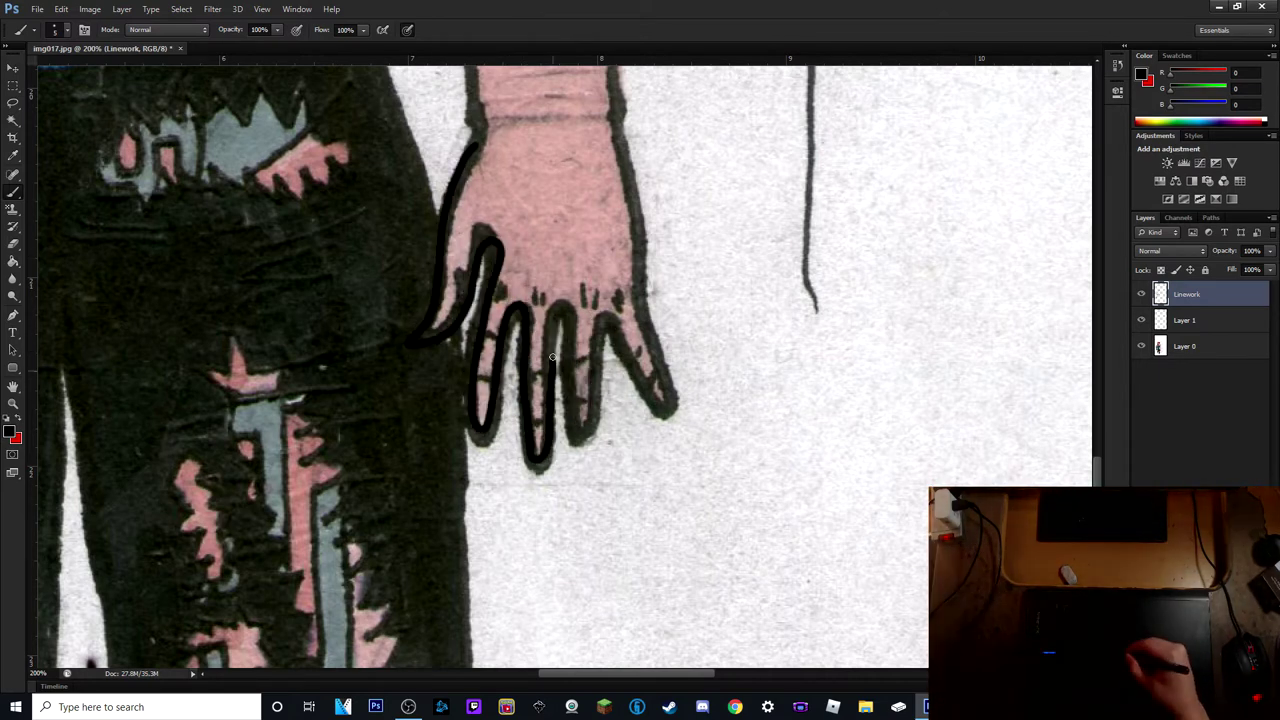
mouse_move(540, 462)
mouse_down()
mouse_move(613, 325)
mouse_move(626, 155)
mouse_up()
- Ink the inner and outer contours of the bare right-side forearm from the wrist up to the elbow
scroll(476, 137, up, 5)
drag(478, 226, 435, 480)
drag(606, 322, 630, 484)
drag(440, 76, 435, 448)
scroll(630, 230, up, 2)
drag(625, 190, 620, 316)
drag(615, 250, 635, 426)
scroll(620, 300, up, 5)
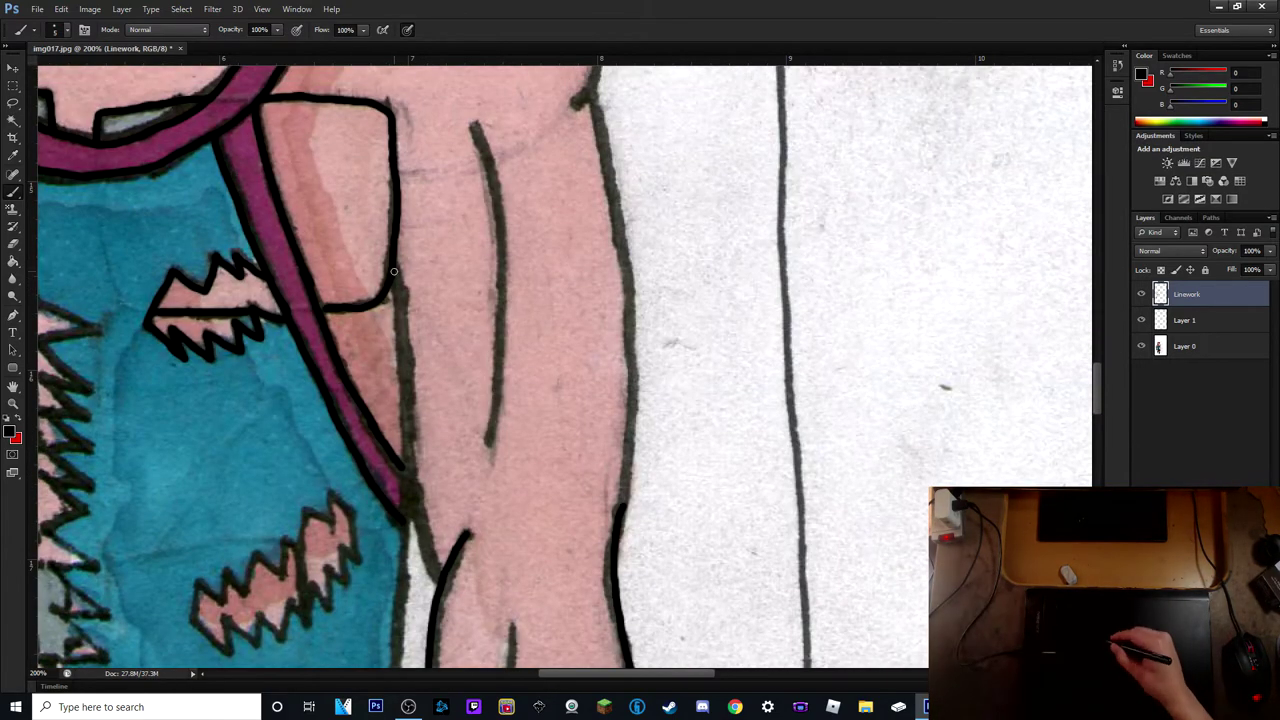
- Ink the bare right-side upper arm's contours, its long inner muscle line and the shoulder line
drag(392, 275, 410, 582)
drag(475, 124, 488, 445)
drag(590, 92, 630, 535)
scroll(480, 300, up, 2)
scroll(560, 250, up, 2)
mouse_move(540, 195)
mouse_down()
mouse_move(598, 292)
mouse_move(565, 375)
mouse_up()
mouse_move(350, 150)
mouse_down()
mouse_move(556, 204)
mouse_move(455, 430)
mouse_move(470, 540)
mouse_move(515, 620)
mouse_up()
- Ink the jagged outline of the long central tear down the front of the blue shirt
scroll(886, 543, down, 10)
scroll(1093, 422, down, 5)
scroll(1093, 422, down, 3)
mouse_move(474, 373)
mouse_down()
mouse_move(563, 458)
mouse_move(615, 95)
mouse_up()
scroll(620, 320, up, 6)
drag(623, 320, 615, 110)
scroll(505, 217, up, 3)
shift+click(505, 217)
- Ink the diagonal tear and the lower jagged tears on the blue shirt
mouse_move(826, 503)
mouse_down()
mouse_move(769, 609)
mouse_move(883, 509)
mouse_move(888, 425)
mouse_up()
scroll(1093, 392, down, 8)
mouse_move(688, 268)
mouse_down()
mouse_move(766, 403)
mouse_move(654, 531)
mouse_move(656, 363)
mouse_up()
drag(614, 514, 566, 501)
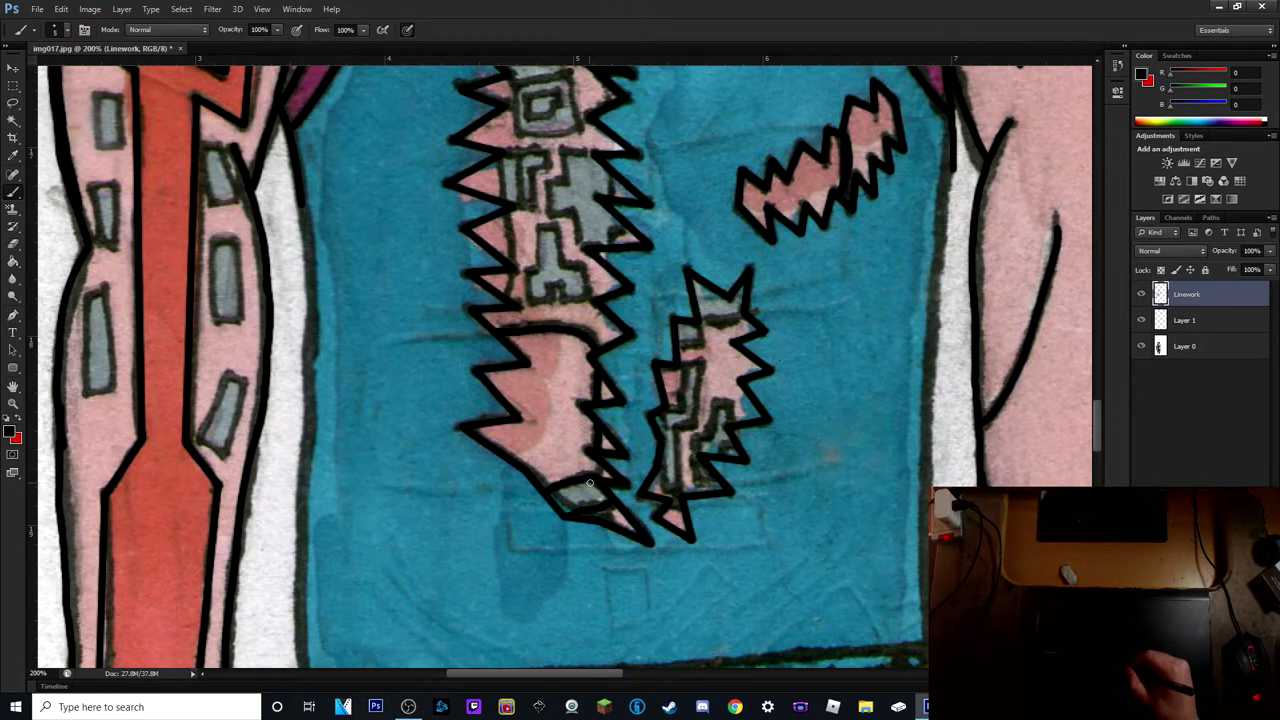
- Outline the grey mechanical panels inside the shirt's lower and central tears
drag(700, 367, 730, 440)
mouse_move(590, 302)
mouse_down()
mouse_move(530, 285)
mouse_move(585, 222)
mouse_up()
mouse_move(511, 263)
mouse_down()
mouse_move(520, 206)
mouse_move(580, 250)
mouse_up()
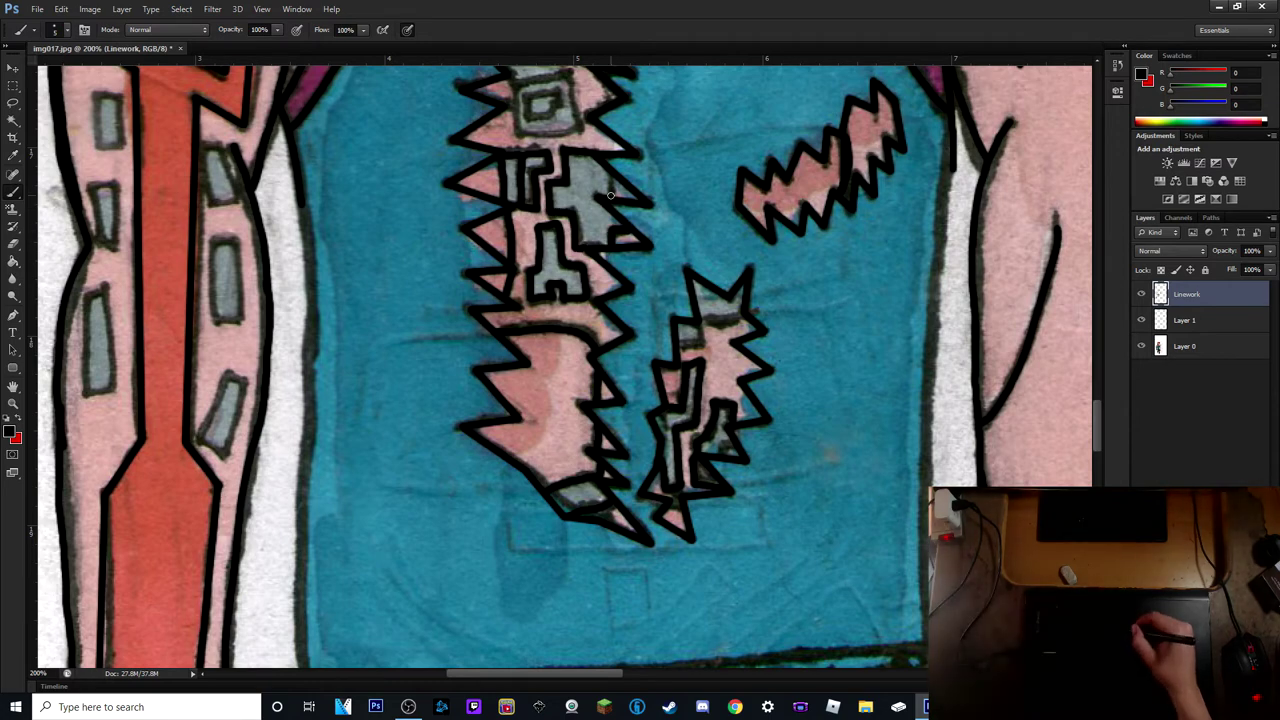
scroll(702, 477, up, 3)
drag(577, 130, 574, 166)
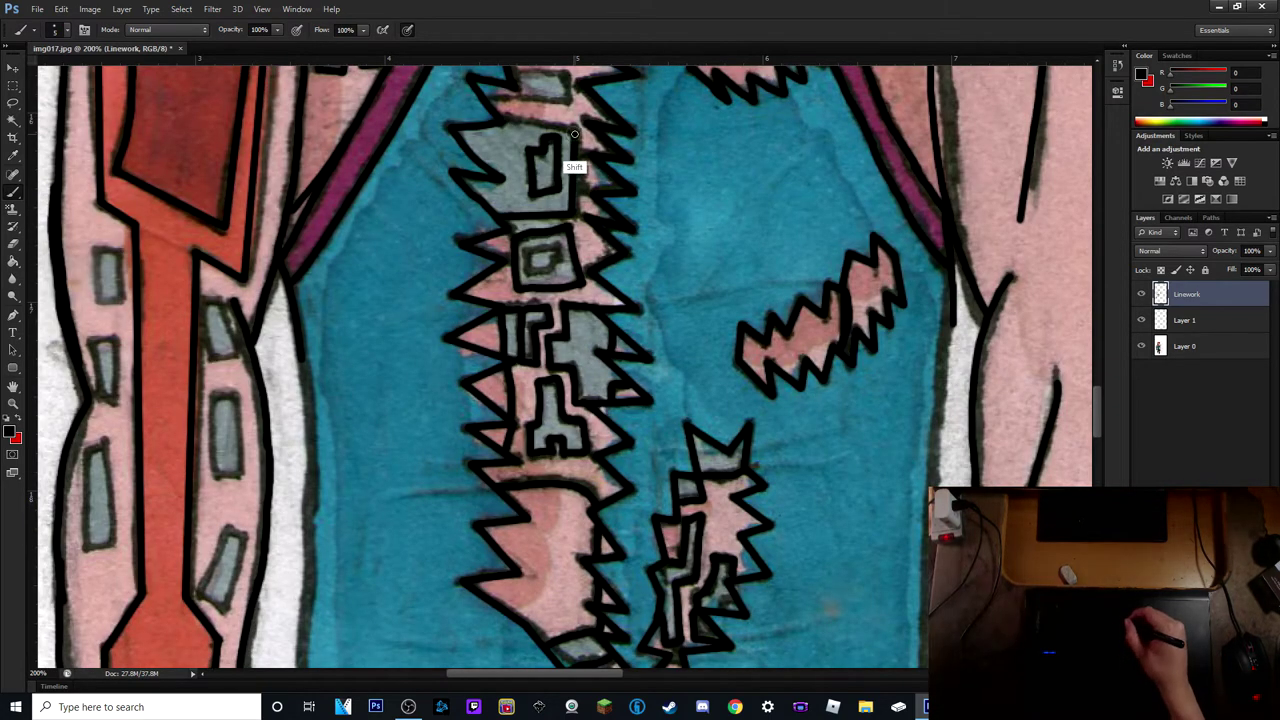
scroll(563, 309, up, 2)
- Ink the jagged tear near the hip of the black trousers with connected straight segments
scroll(563, 309, down, 6)
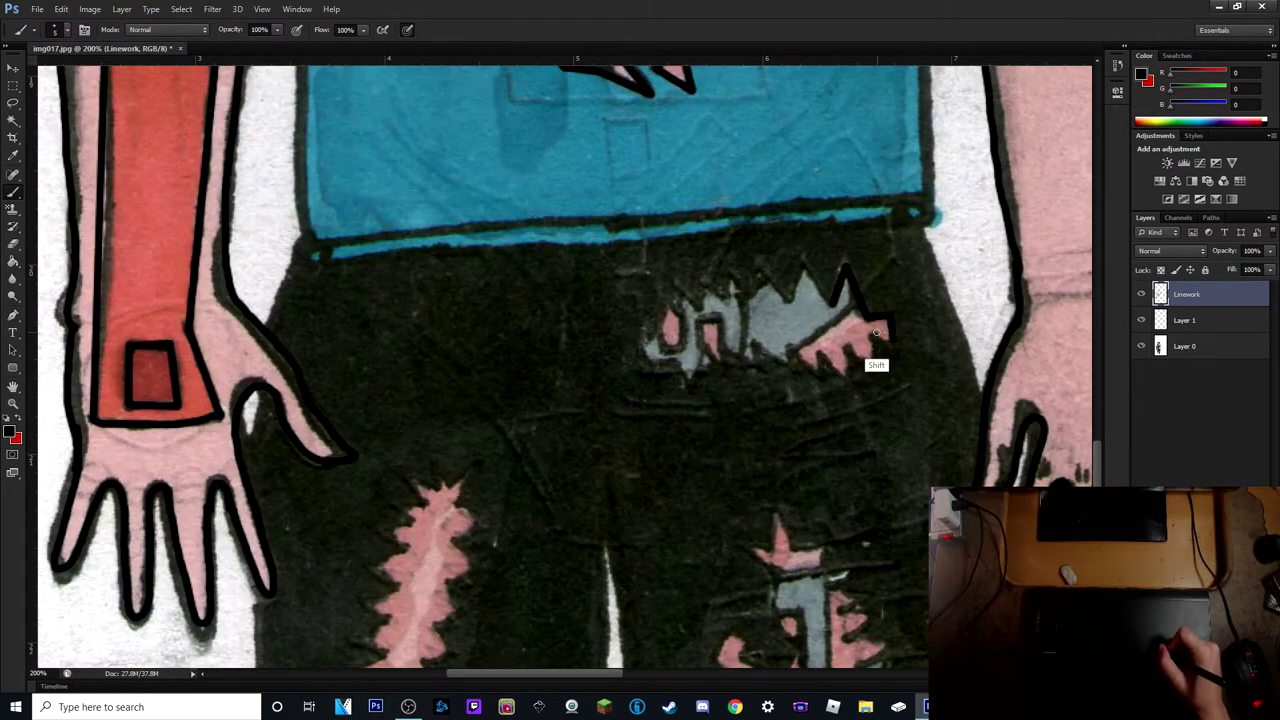
shift+click(725, 378)
shift+click(642, 352)
shift+click(680, 292)
shift+click(722, 280)
shift+click(757, 270)
shift+click(792, 270)
shift+click(745, 299)
- Ink a closed zigzag outline around the pink tear on the left thigh of the trousers
scroll(676, 345, down, 6)
shift+click(410, 180)
shift+click(385, 245)
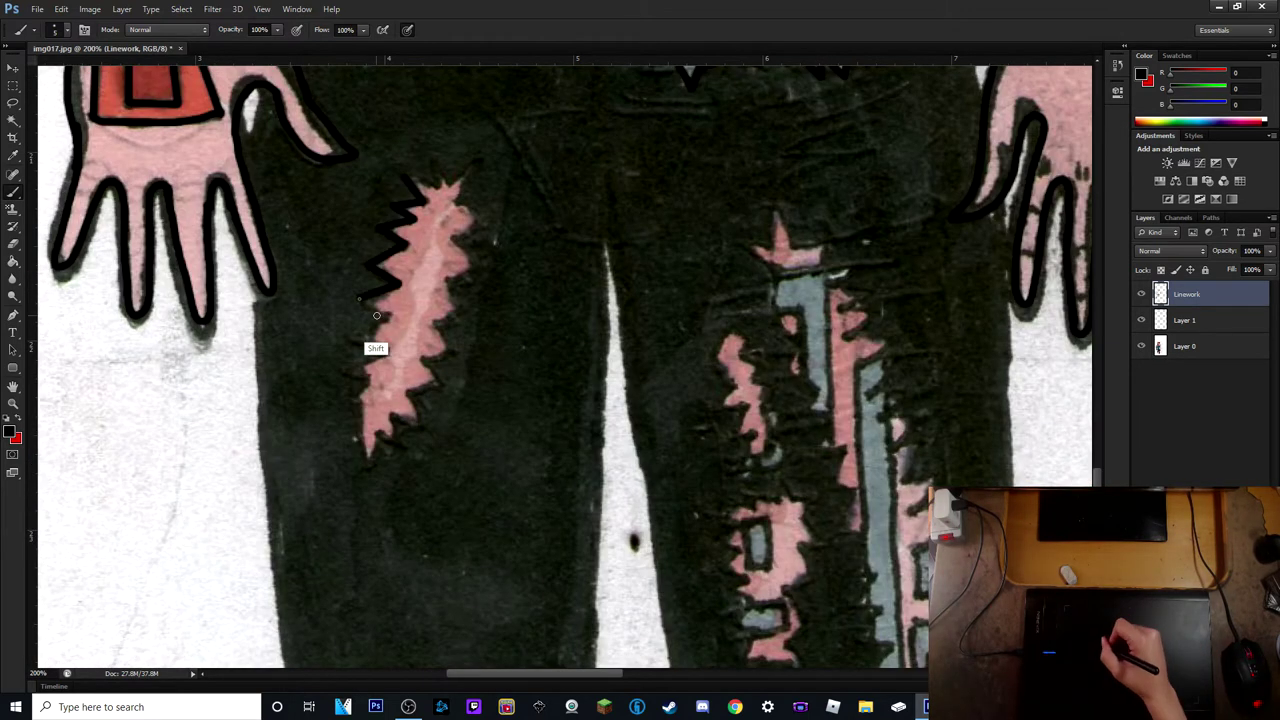
shift+click(350, 330)
shift+click(365, 465)
shift+click(430, 420)
shift+click(460, 300)
shift+click(480, 258)
shift+click(468, 210)
shift+click(442, 172)
shift+click(410, 180)
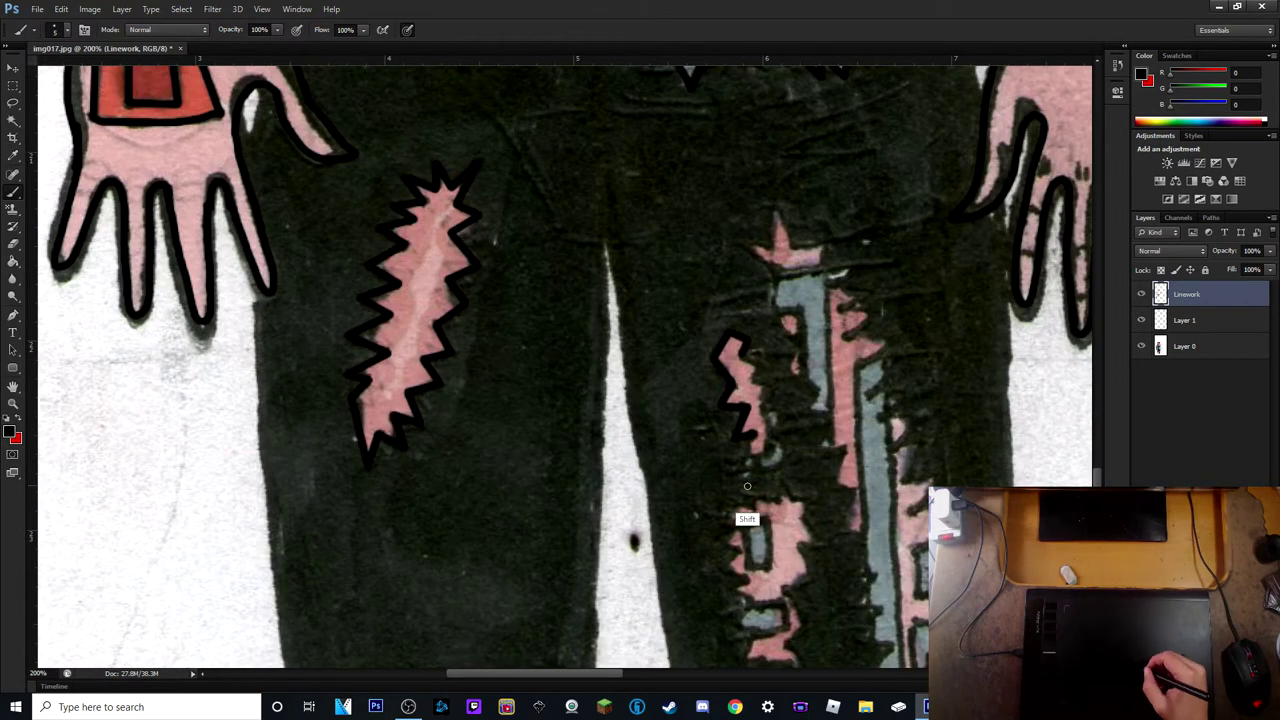
- Ink the small thigh tear, the star-shaped tear and the left zigzag edge of the long tear on the right trouser leg
click(779, 271)
shift+click(798, 330)
shift+click(810, 372)
shift+click(800, 400)
shift+click(826, 418)
shift+click(838, 478)
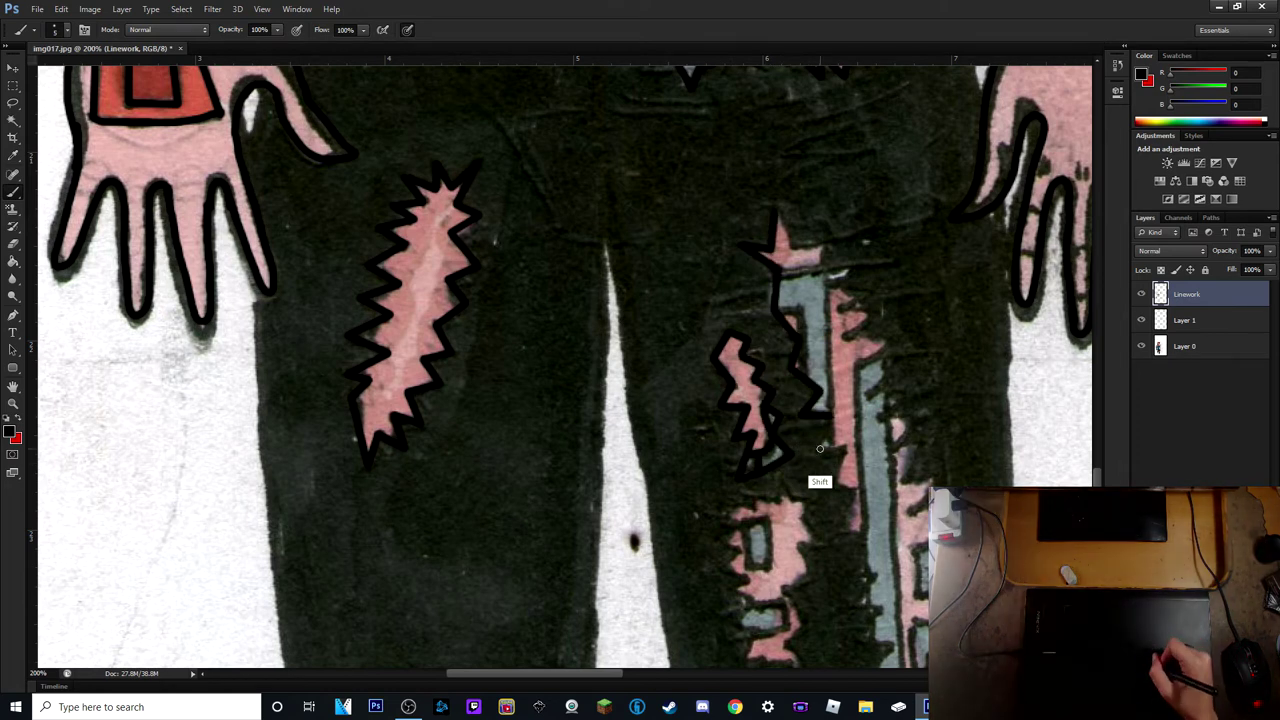
shift+click(852, 505)
shift+click(863, 560)
- Ink the right zigzag edge of the long trouser-leg tear and close its outline at the lower end
click(845, 335)
shift+click(872, 360)
shift+click(890, 410)
shift+click(930, 455)
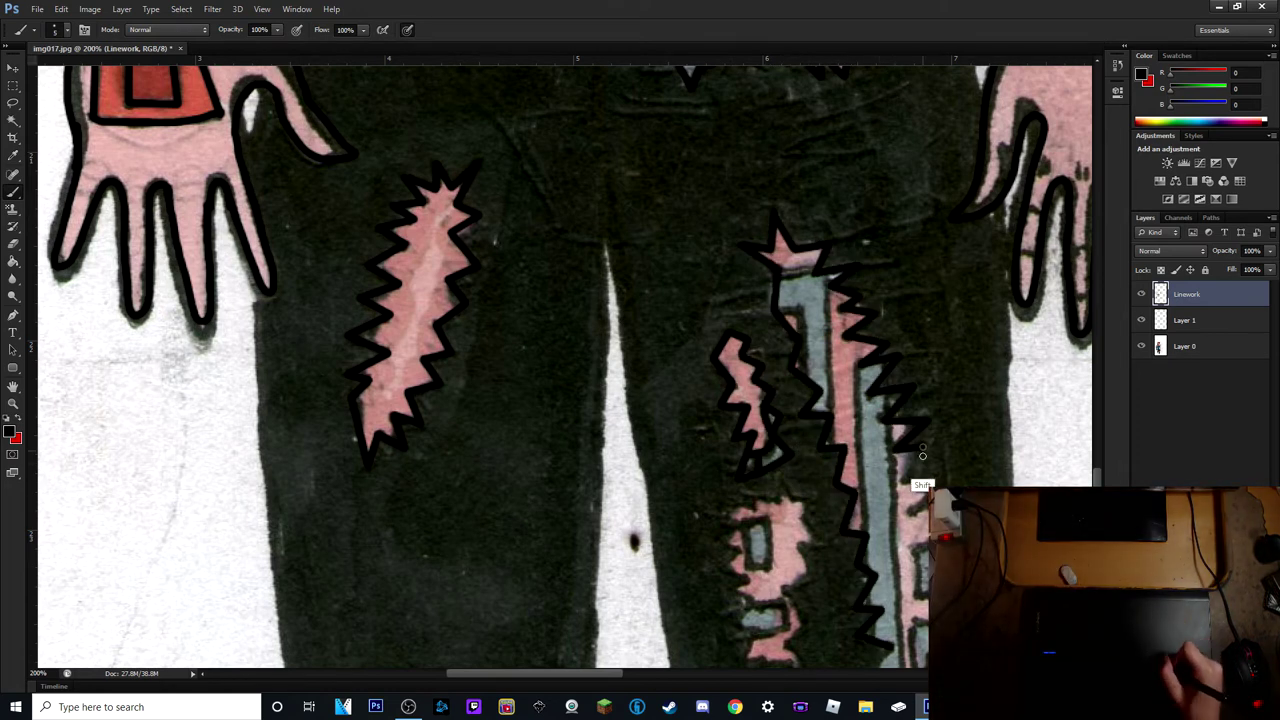
scroll(960, 440, down, 6)
shift+click(960, 410)
shift+click(975, 447)
shift+click(858, 398)
shift+click(900, 455)
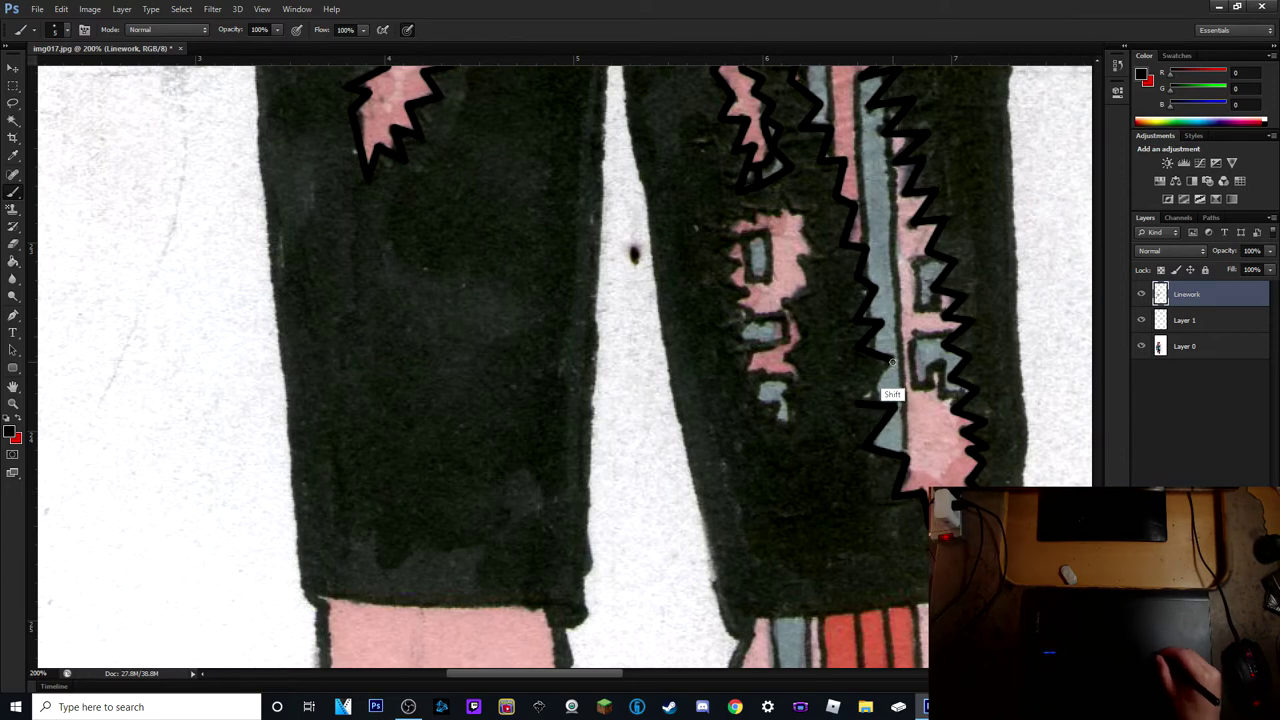
- Ink the jagged outline of the short lower tear on the right trouser leg and the grey panels inside it
shift+click(747, 316)
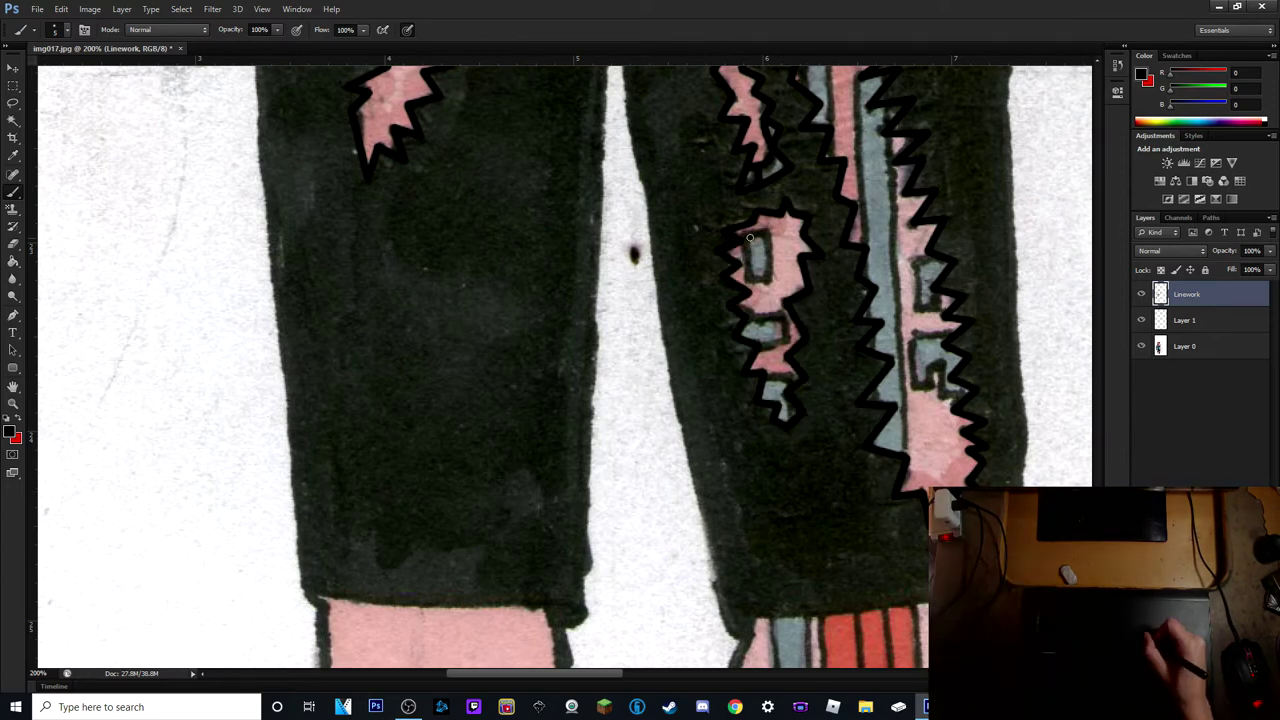
shift+click(790, 335)
shift+click(773, 378)
- Ink the edges of the long grey strip inside the right trouser leg's long tear with straight lines
click(908, 450)
shift+click(880, 138)
shift+click(866, 72)
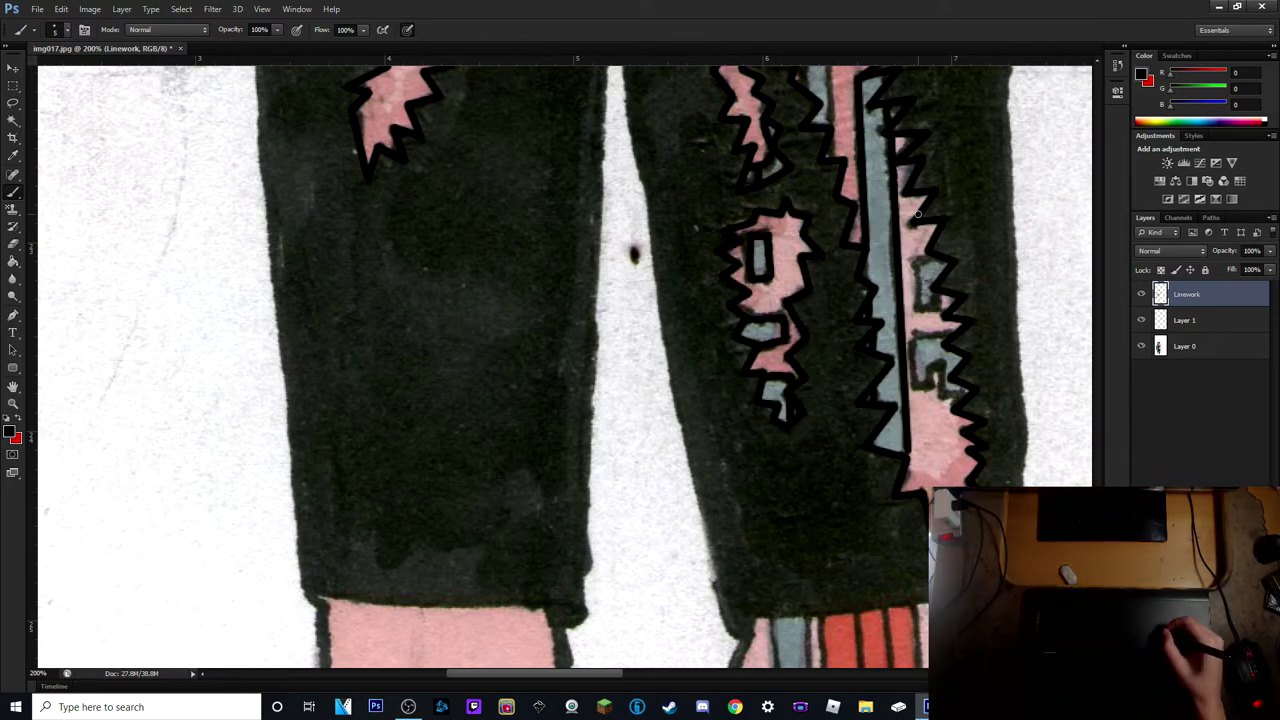
scroll(917, 382, up, 5)
shift+click(826, 393)
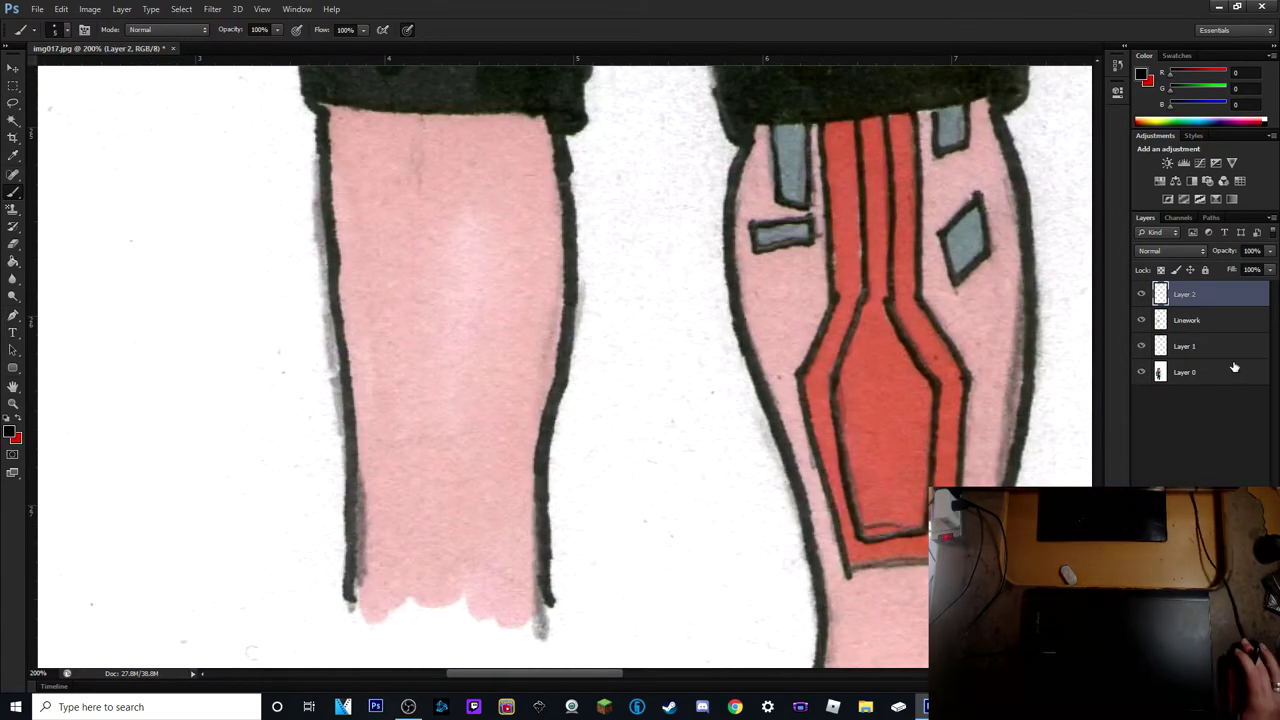
- Ink both side contours of the right lower leg and the rolled hem above it on Layer 2
scroll(617, 160, right, 2)
drag(609, 250, 698, 534)
scroll(698, 534, down, 4)
drag(698, 252, 693, 300)
scroll(690, 300, up, 4)
mouse_move(872, 86)
mouse_down()
mouse_move(912, 212)
mouse_move(916, 320)
mouse_up()
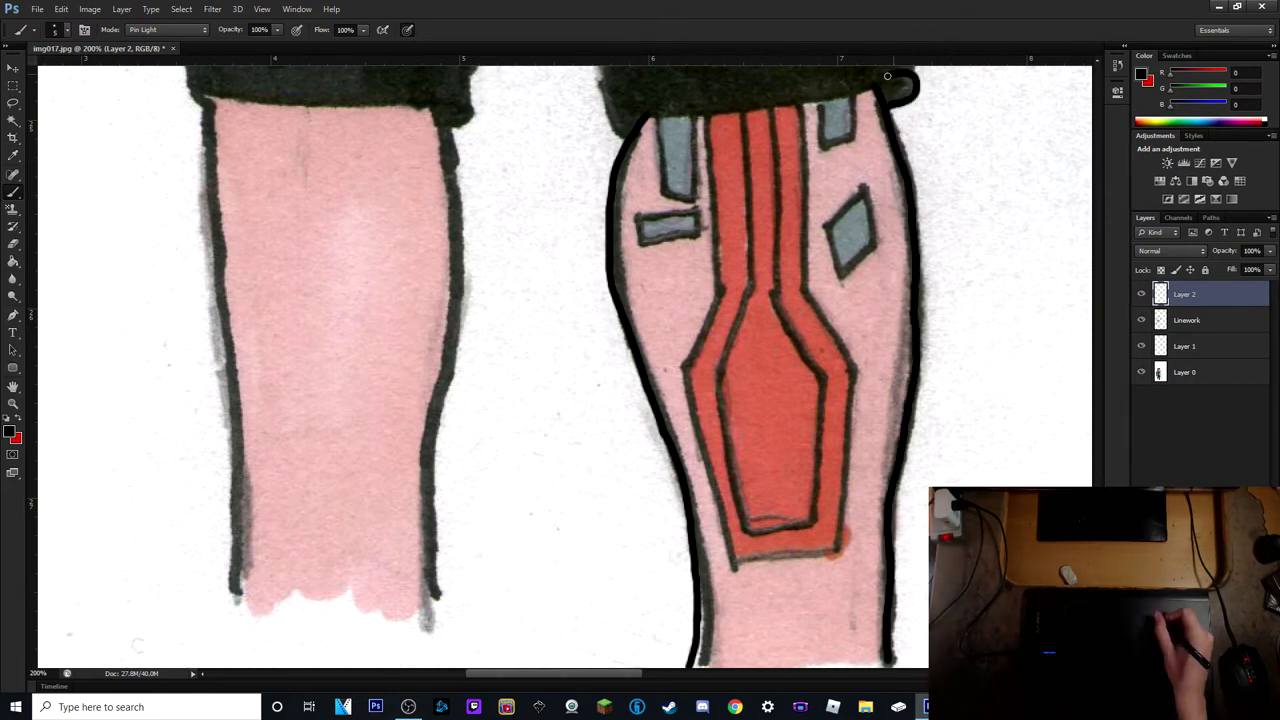
- Duplicate the right lower leg's linework layer, flip the copy horizontally and position it over the left lower leg
key(ctrl+j)
right_click(1214, 291)
key(Escape)
key(ctrl+t)
drag(760, 380, 650, 380)
right_click(1055, 195)
click(1100, 455)
key(shift+Left)
key(shift+Left)
key(shift+Left)
key(shift+Left)
key(shift+Left)
key(shift+Left)
key(shift+Left)
key(shift+Left)
key(shift+Left)
key(shift+Left)
key(shift+Left)
key(shift+Left)
key(shift+Left)
key(shift+Left)
key(shift+Left)
key(Return)
- Merge the leg line layers down into the Linework layer and ink the left trouser leg's rolled hem
right_click(1214, 291)
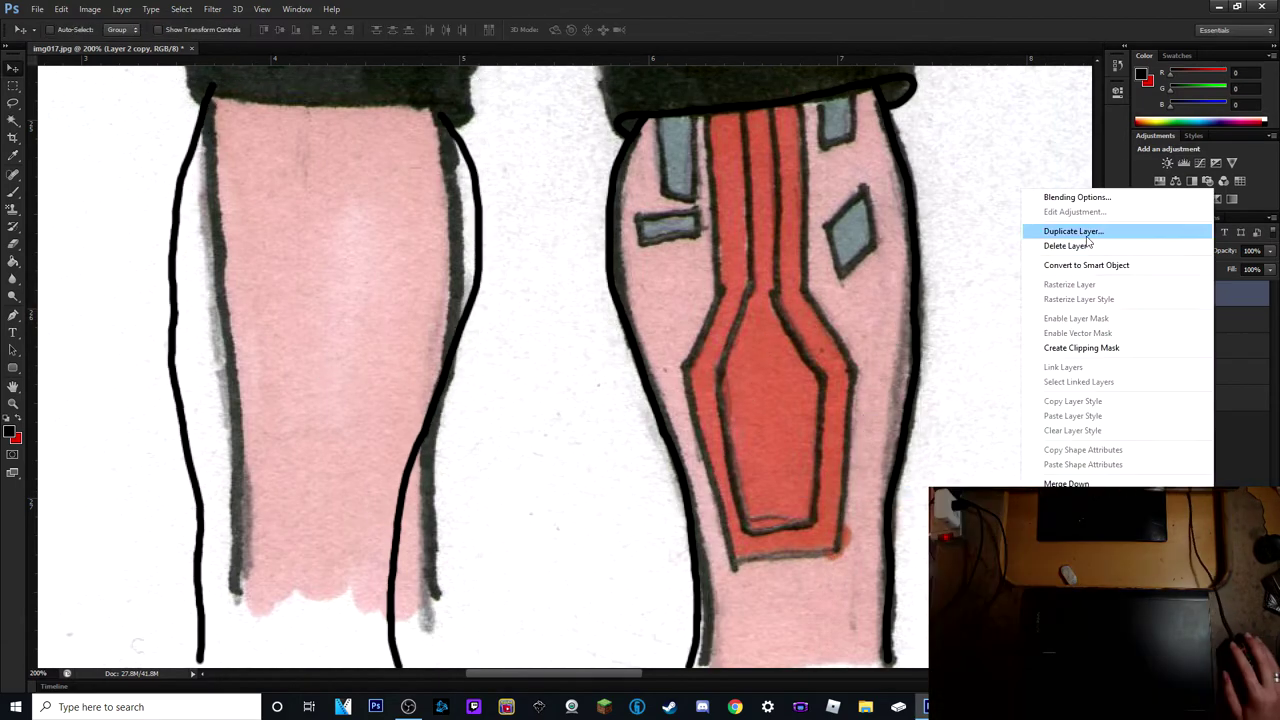
click(1066, 483)
key(b)
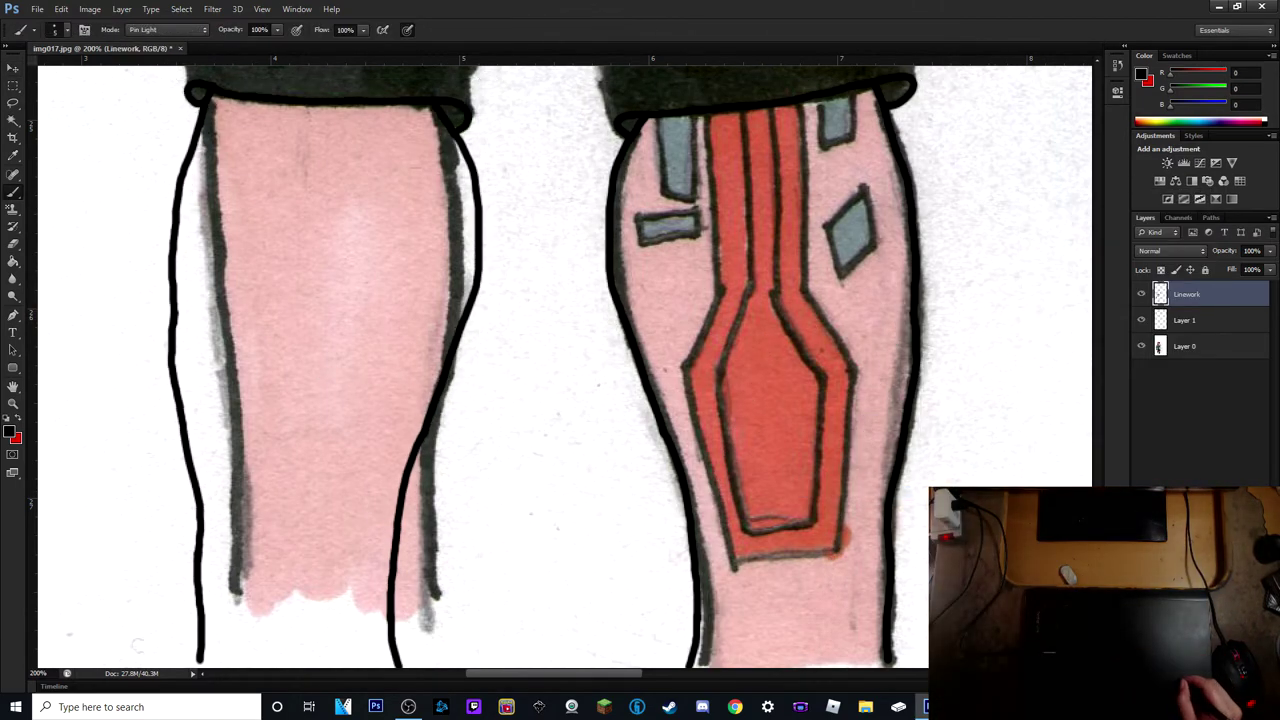
- Ink the right trouser leg's inner edge and the lower part of its outer edge
scroll(636, 500, up, 5)
scroll(636, 500, down, 2)
scroll(509, 222, up, 4)
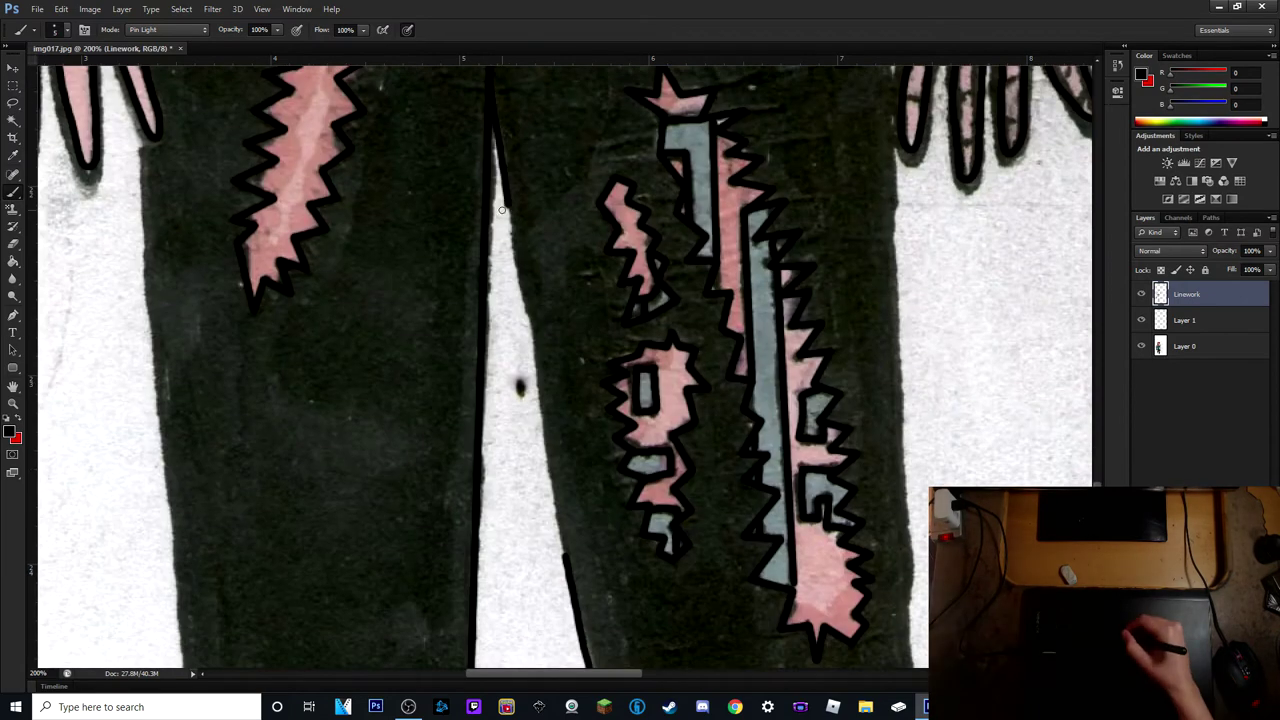
shift+click(527, 323)
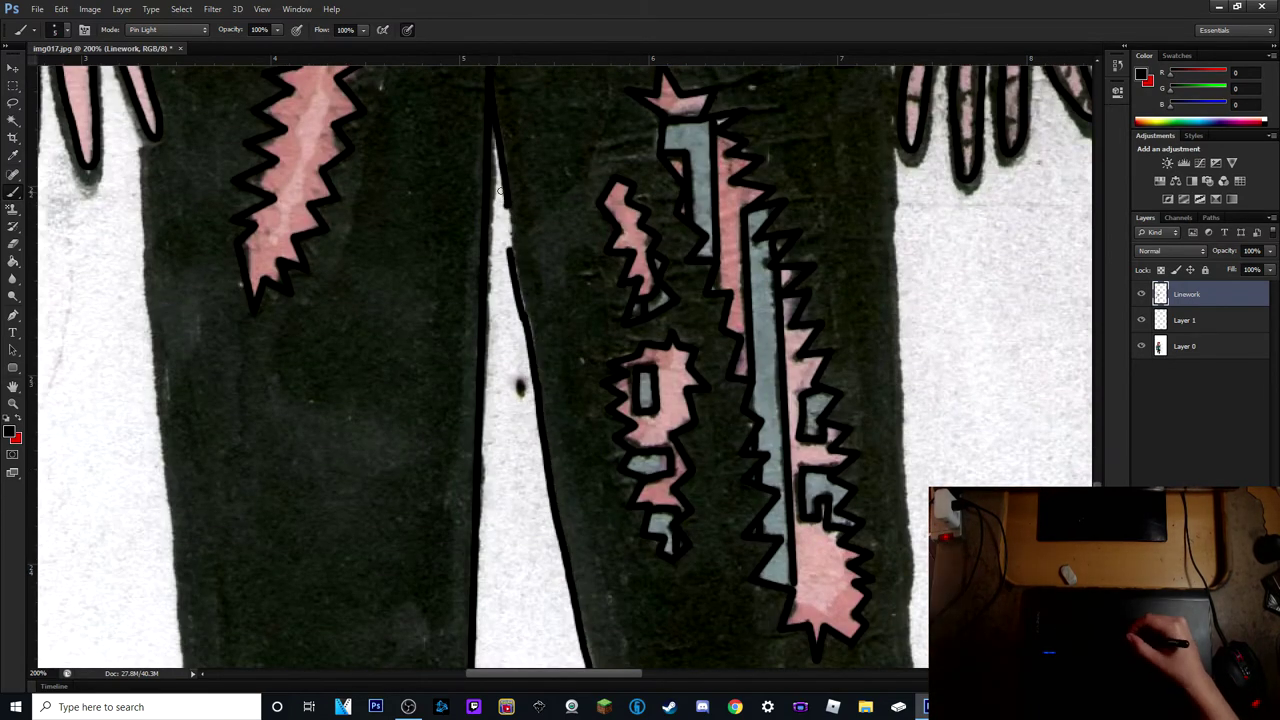
scroll(507, 212, down, 2)
drag(920, 492, 905, 200)
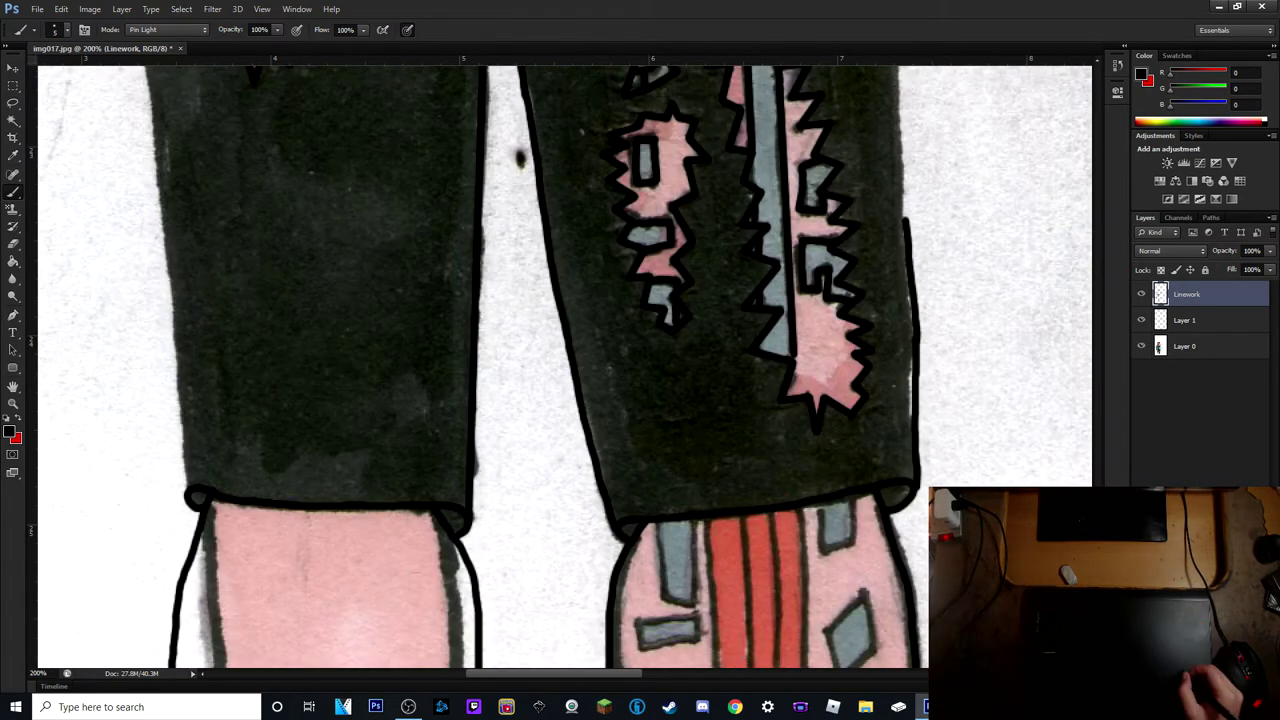
- Ink the trouser contours at both hips and down the left leg's outer edge, plus the shirt's side edges
scroll(895, 400, up, 4)
scroll(805, 219, up, 4)
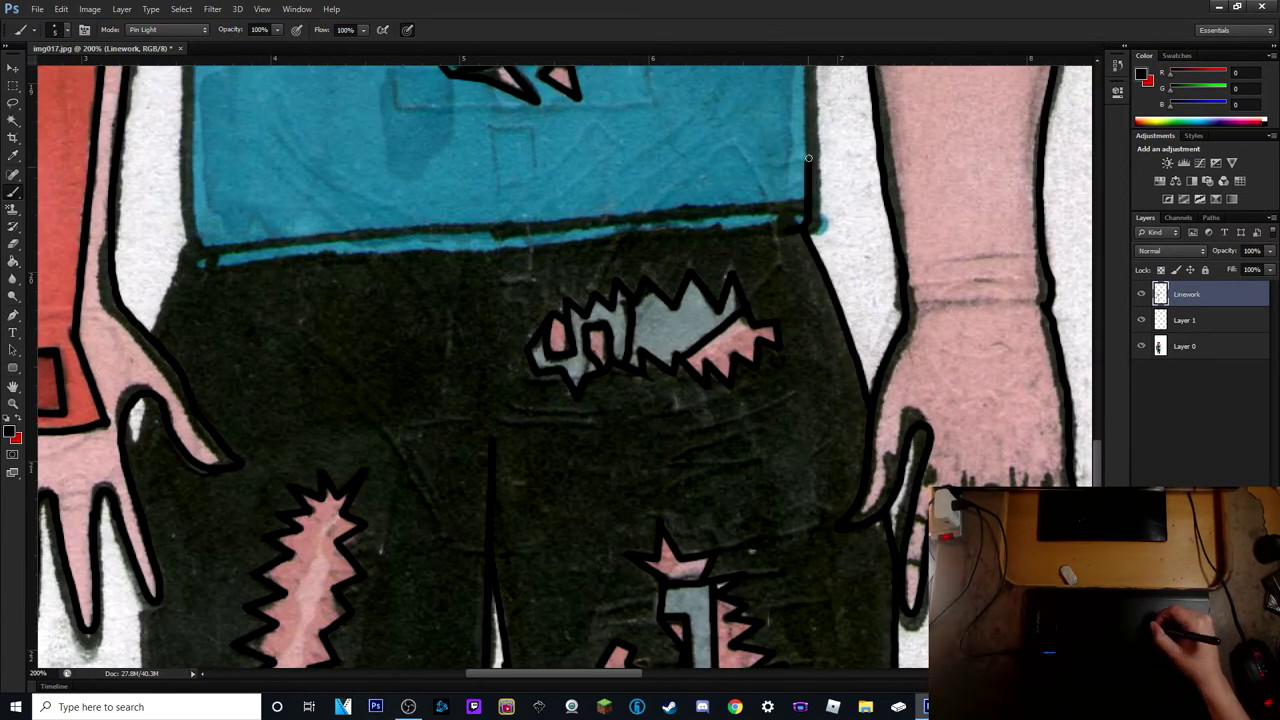
mouse_move(179, 283)
mouse_down()
mouse_move(145, 410)
mouse_move(140, 496)
mouse_up()
scroll(147, 208, down, 5)
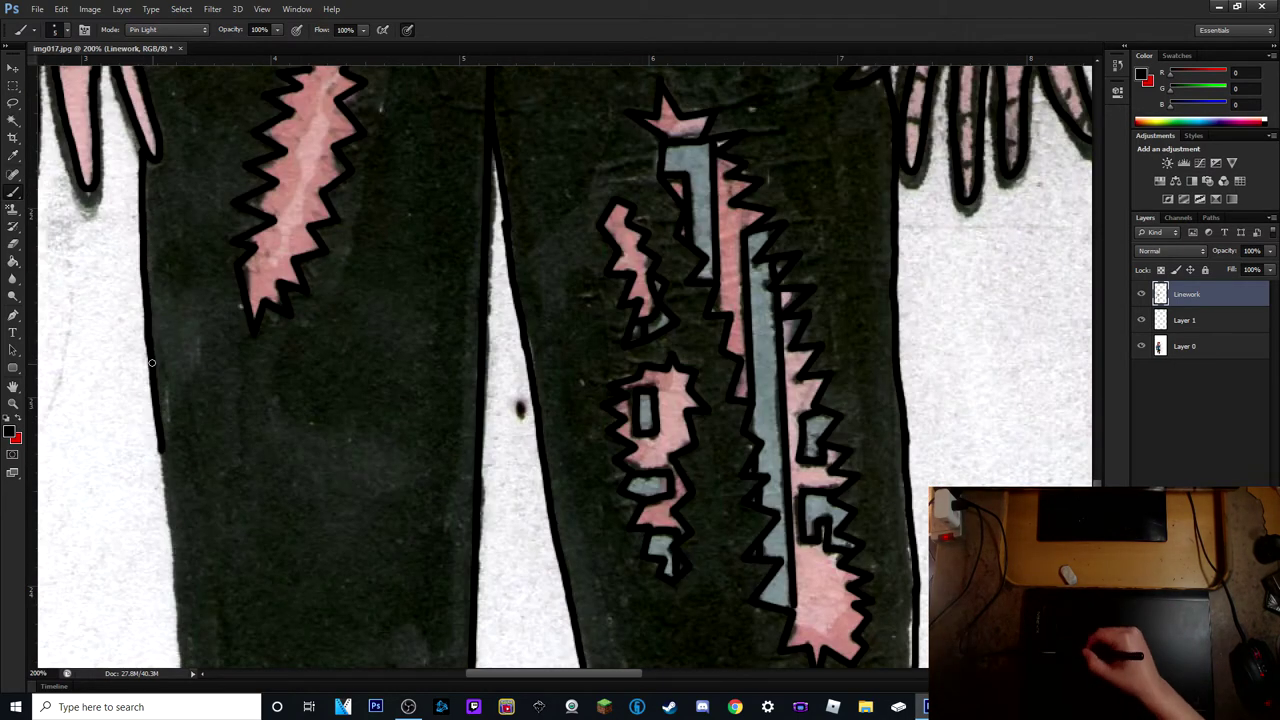
scroll(162, 460, down, 4)
scroll(180, 300, up, 9)
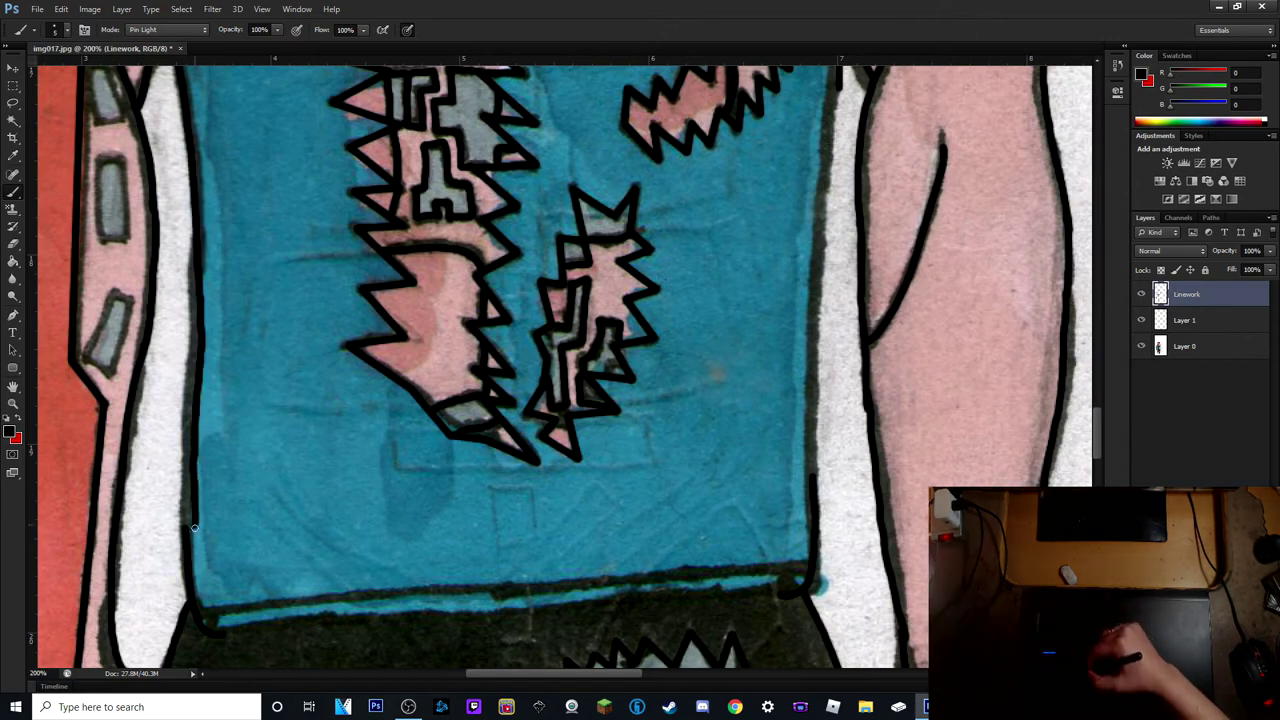
drag(816, 203, 819, 520)
- Ink the outlines of the small grey panels on both sides of the red strip on the left arm
scroll(411, 505, up, 3)
scroll(411, 505, left, 3)
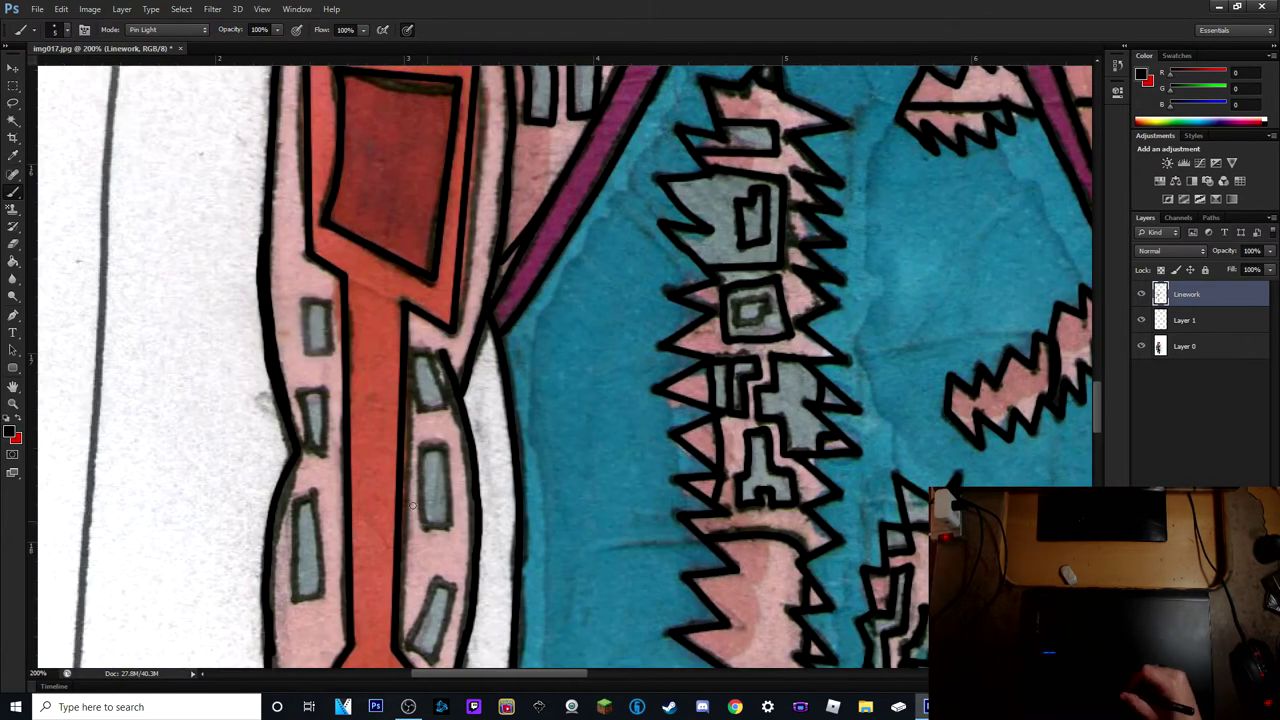
drag(296, 496, 320, 600)
drag(412, 354, 450, 418)
drag(418, 446, 454, 532)
drag(404, 576, 458, 660)
- Create a new layer and ink the left-hand eye with its lids, iris and lower-lid lines
key(z)
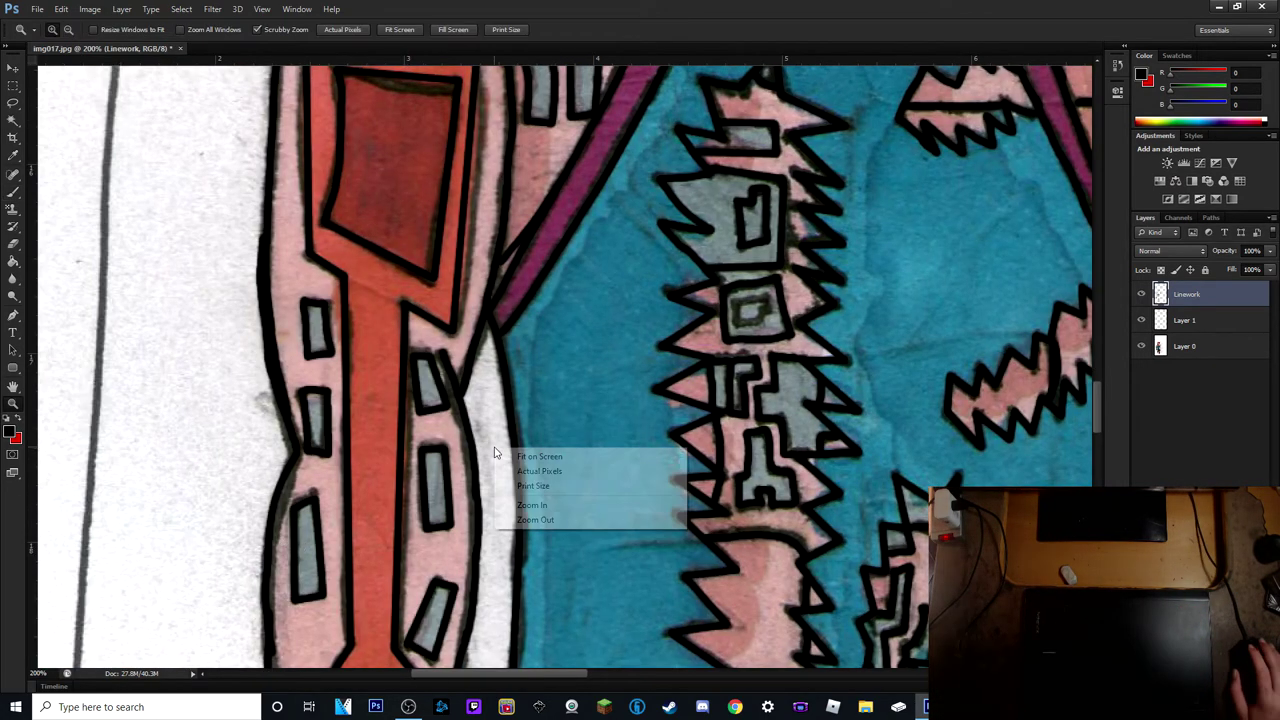
scroll(536, 359, up, 10)
scroll(536, 359, right, 3)
key(ctrl+shift+alt+n)
key(b)
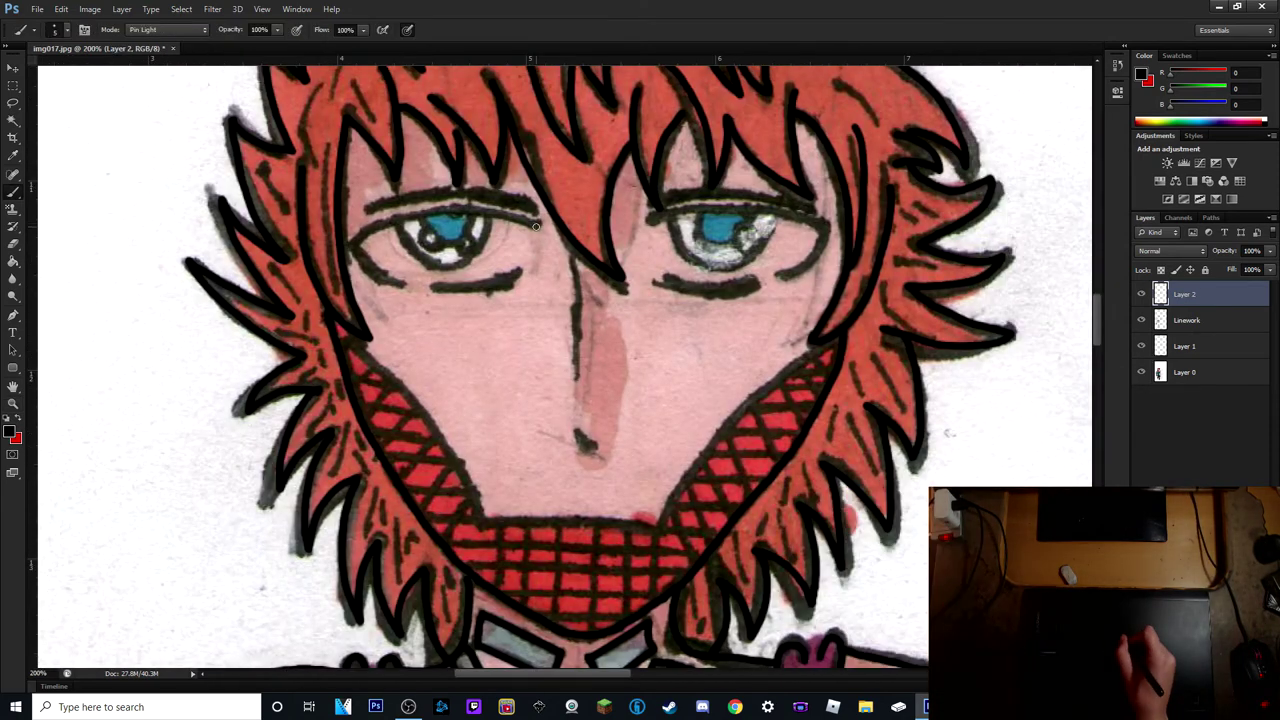
mouse_move(358, 242)
mouse_down()
mouse_move(505, 212)
mouse_move(538, 225)
mouse_up()
drag(424, 294, 510, 282)
drag(396, 232, 450, 222)
drag(358, 246, 538, 226)
- Duplicate the eye linework, mirror the copy over the right-hand eye and merge both into the Linework layer
right_click(1225, 294)
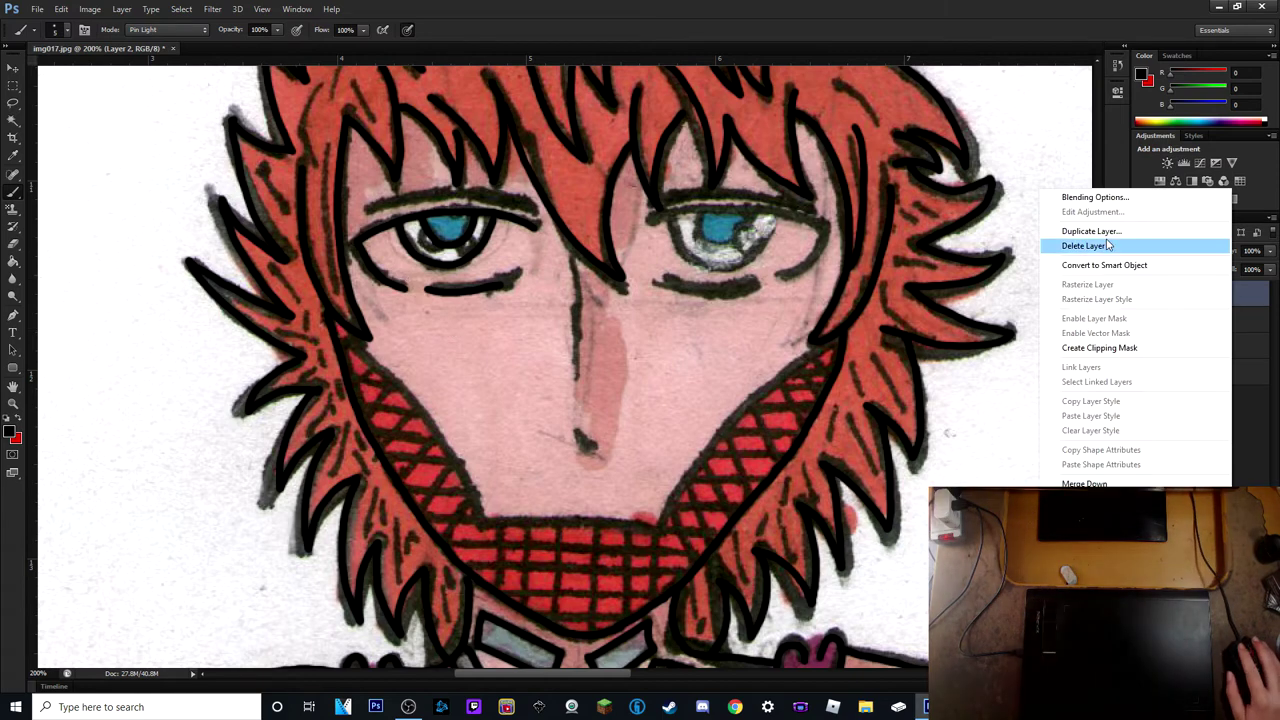
click(1086, 246)
key(Return)
key(ctrl+t)
drag(448, 258, 679, 262)
key(Return)
key(ctrl+e)
right_click(1225, 294)
click(1100, 483)
key(b)
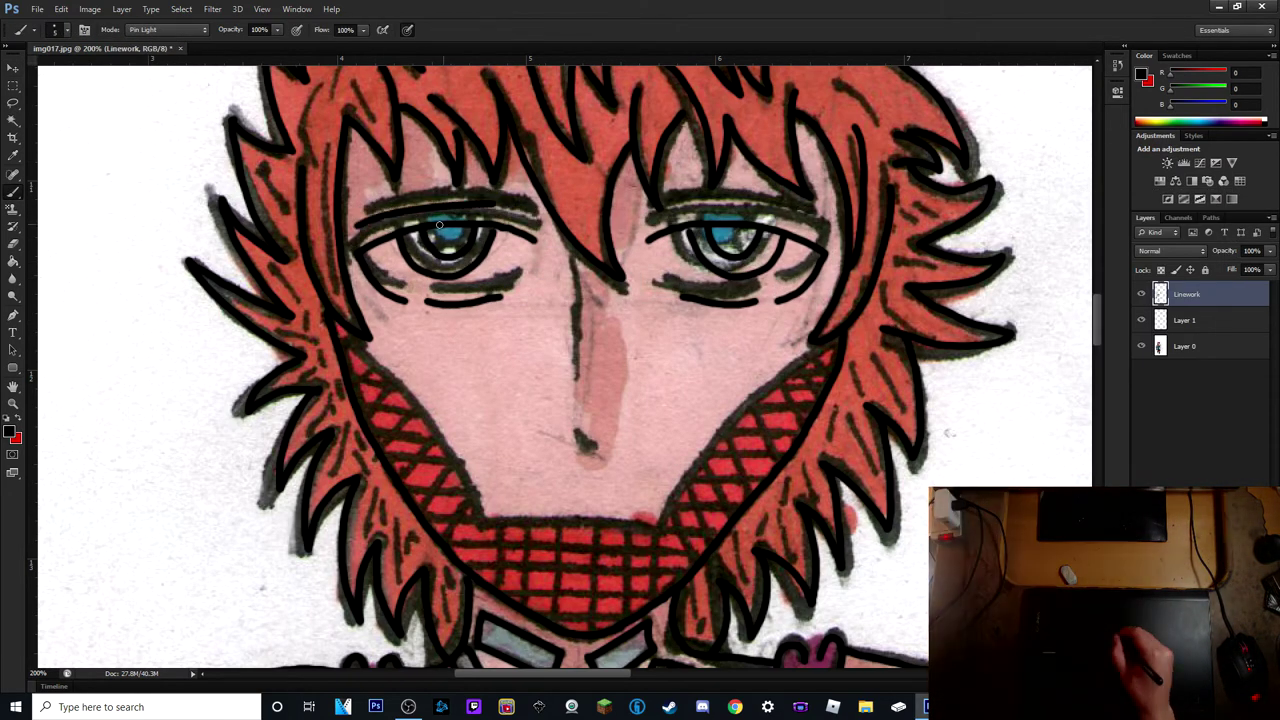
- Create a new layer and ink the nose lines and the upper edges of the red mask
key(ctrl+shift+alt+n)
drag(571, 240, 577, 326)
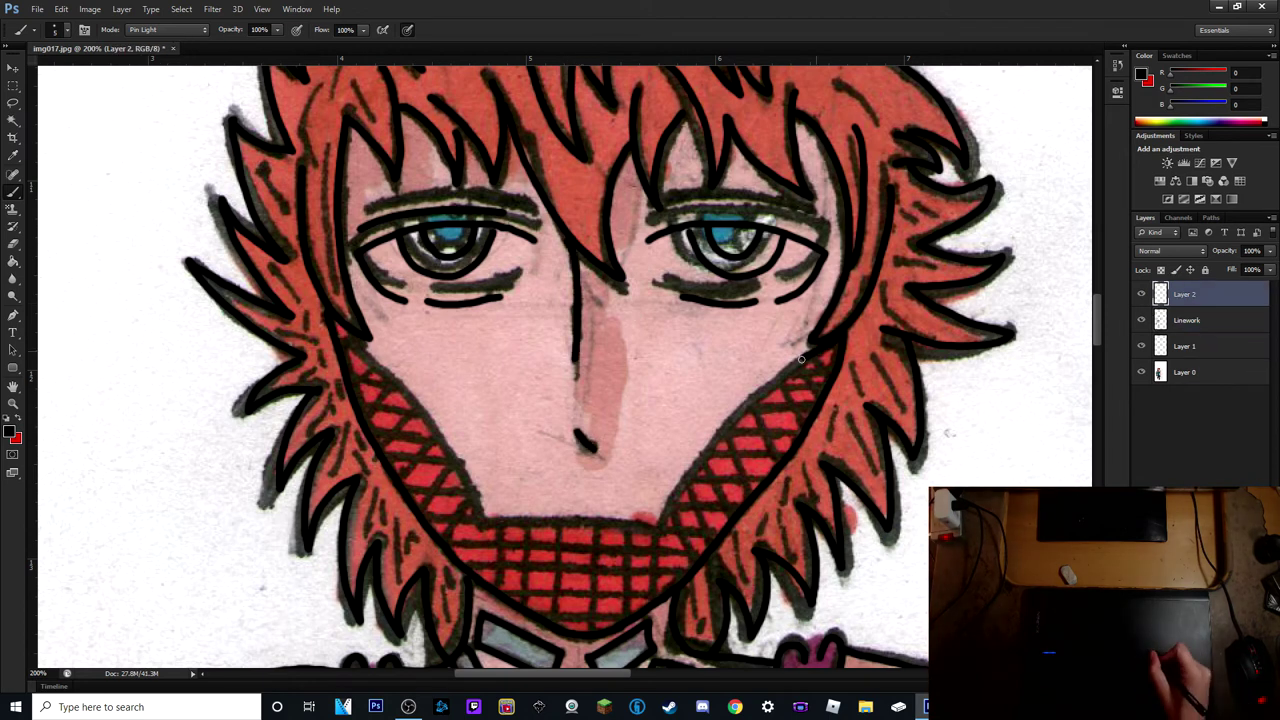
drag(801, 358, 656, 530)
drag(368, 352, 483, 512)
key(ctrl+z)
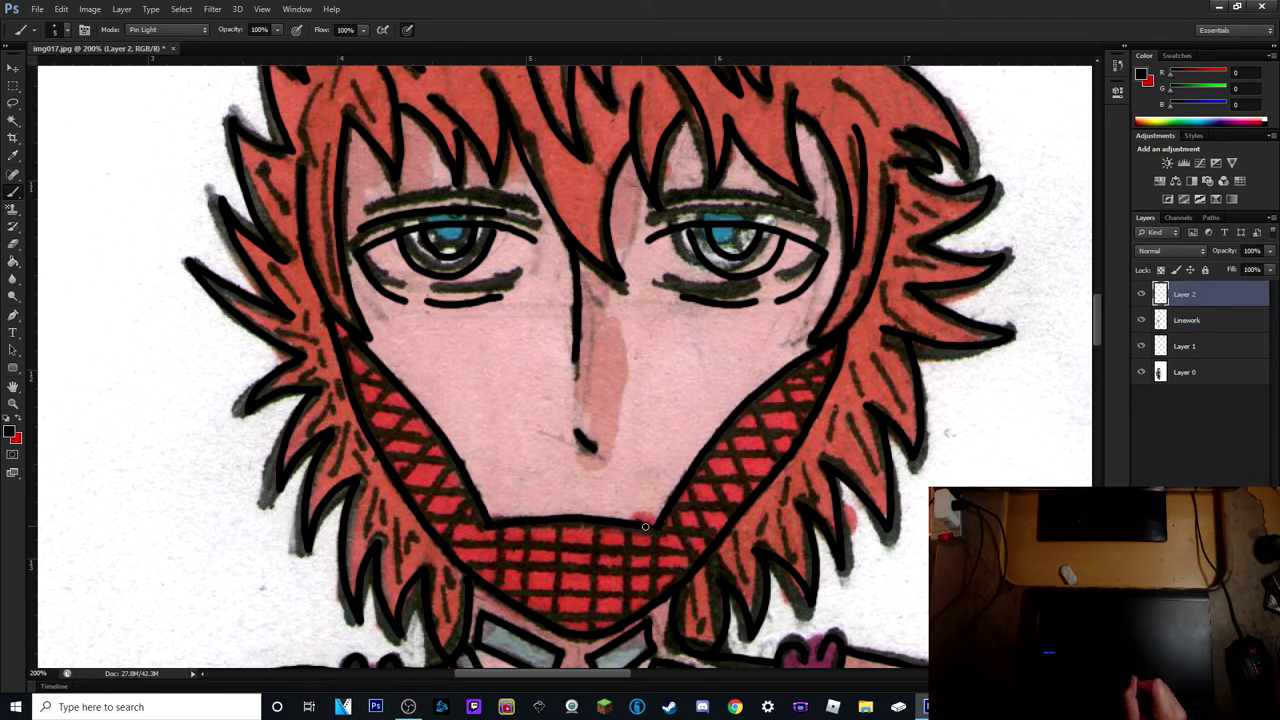
- Ink the crosshatched grid lines across the red mask, including both slanted side sections
mouse_move(348, 376)
mouse_down()
mouse_move(420, 454)
mouse_move(690, 556)
mouse_move(535, 616)
mouse_up()
shift+click(786, 430)
drag(786, 402, 700, 500)
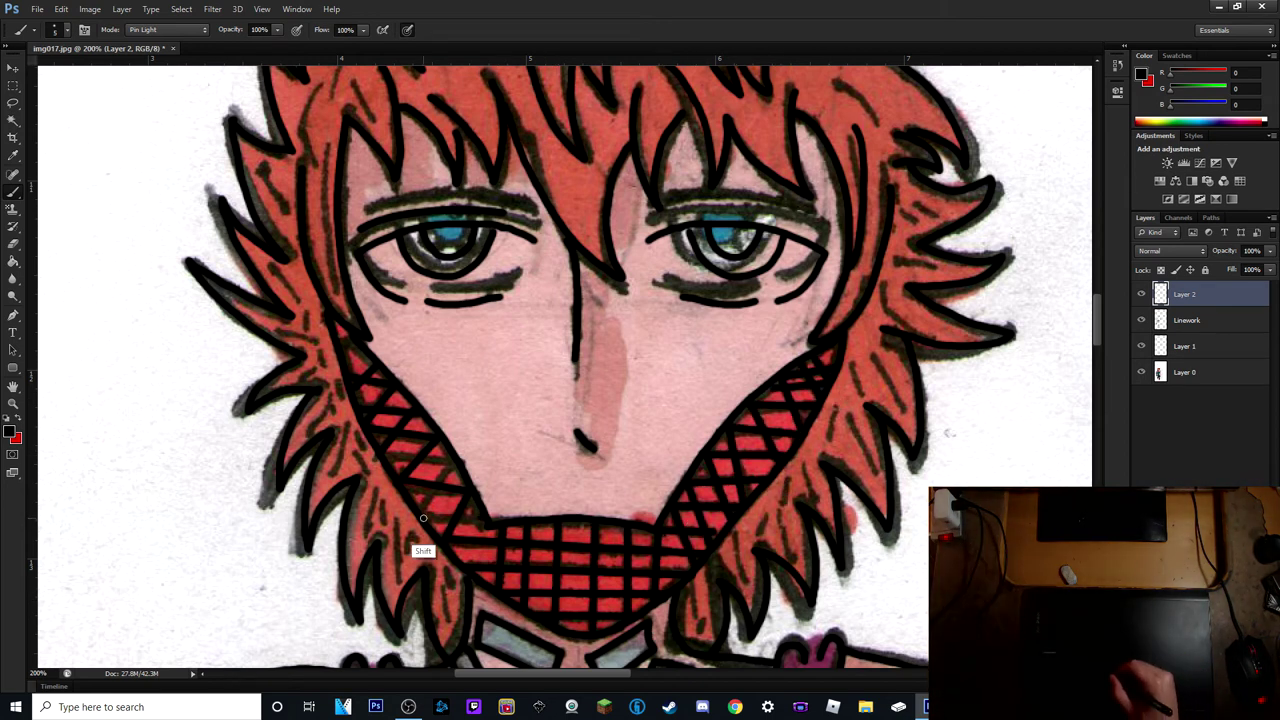
- Ink the short inner strand lines throughout the red hair, from the side locks up to the crown
drag(870, 355, 905, 410)
drag(935, 262, 892, 278)
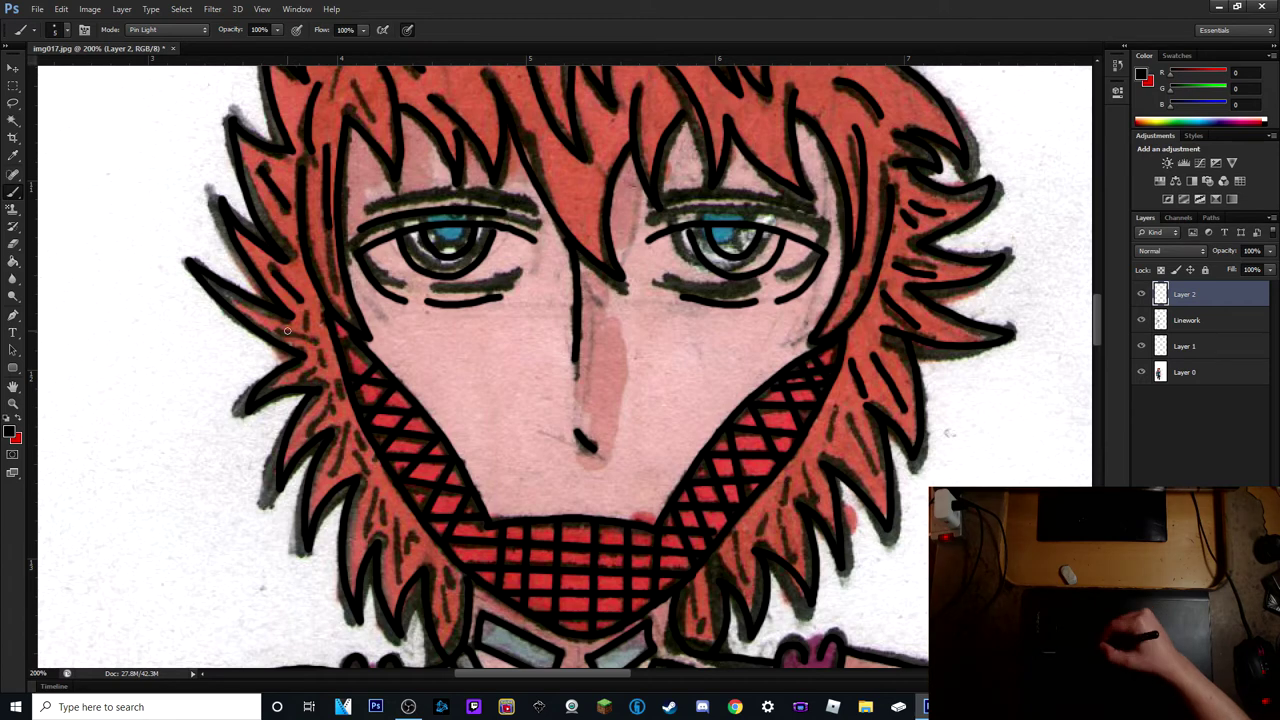
drag(405, 510, 398, 568)
drag(750, 542, 738, 582)
drag(790, 494, 772, 548)
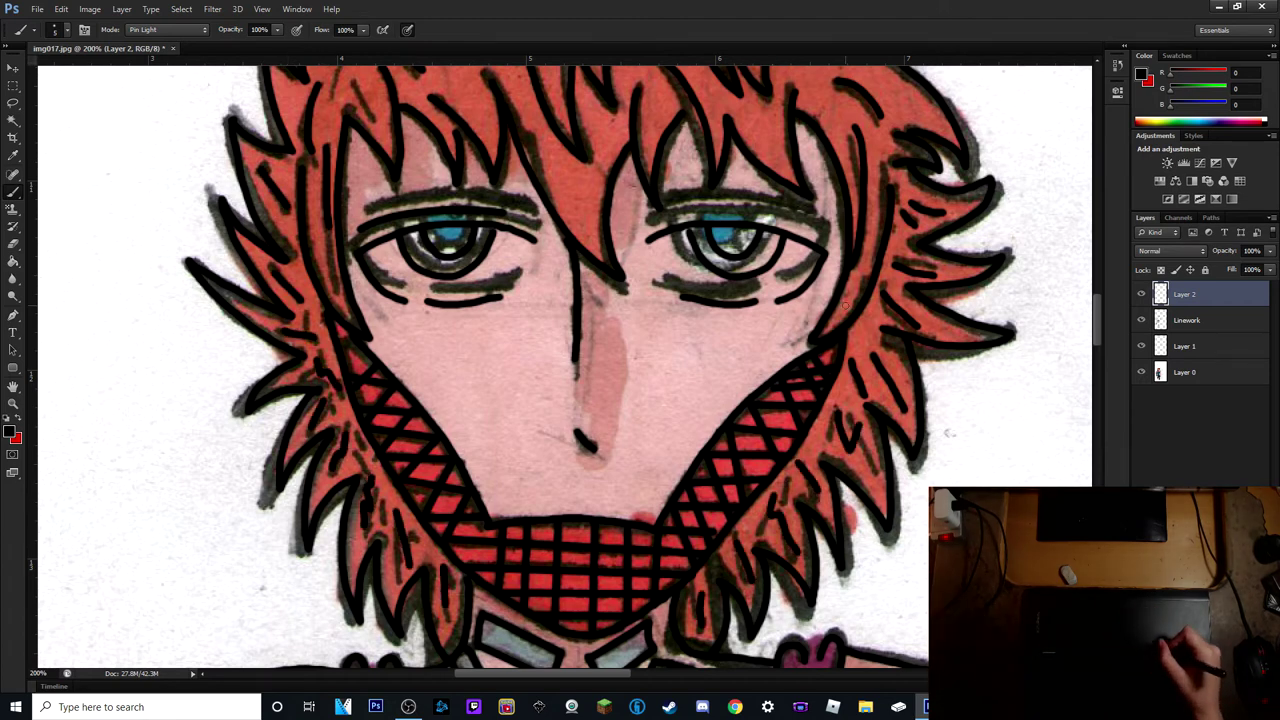
scroll(709, 122, up, 3)
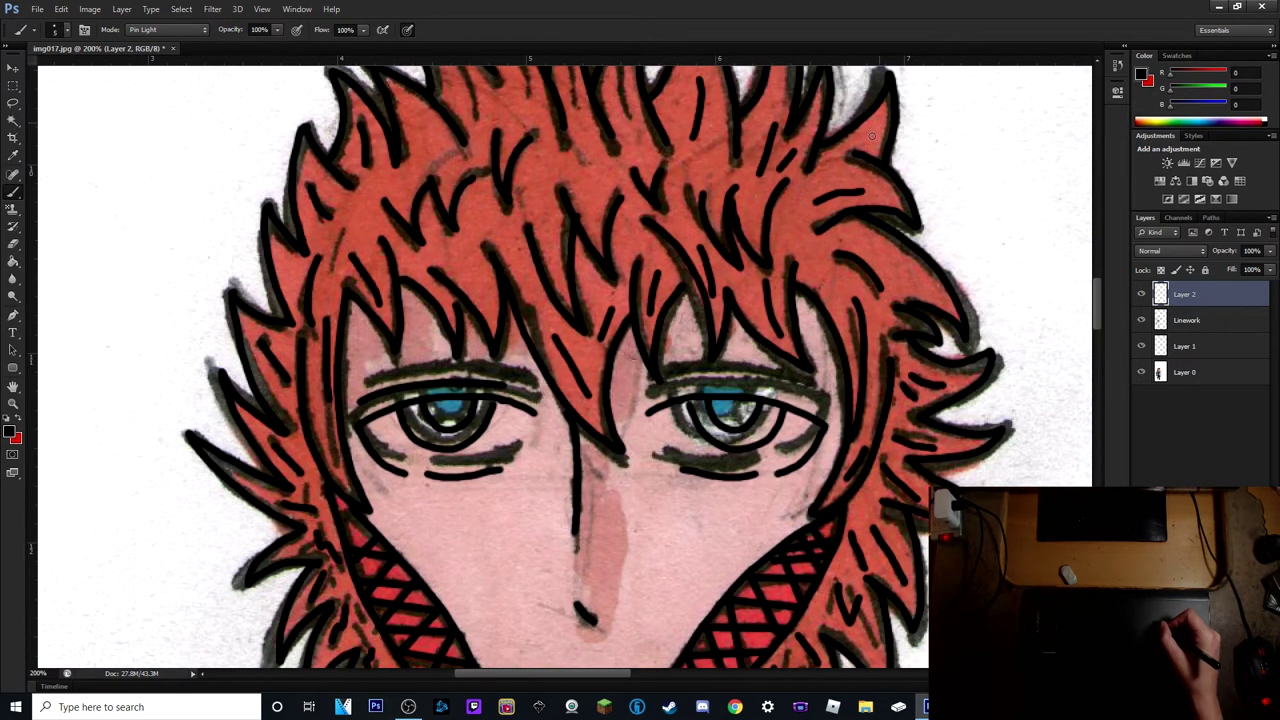
scroll(413, 308, up, 3)
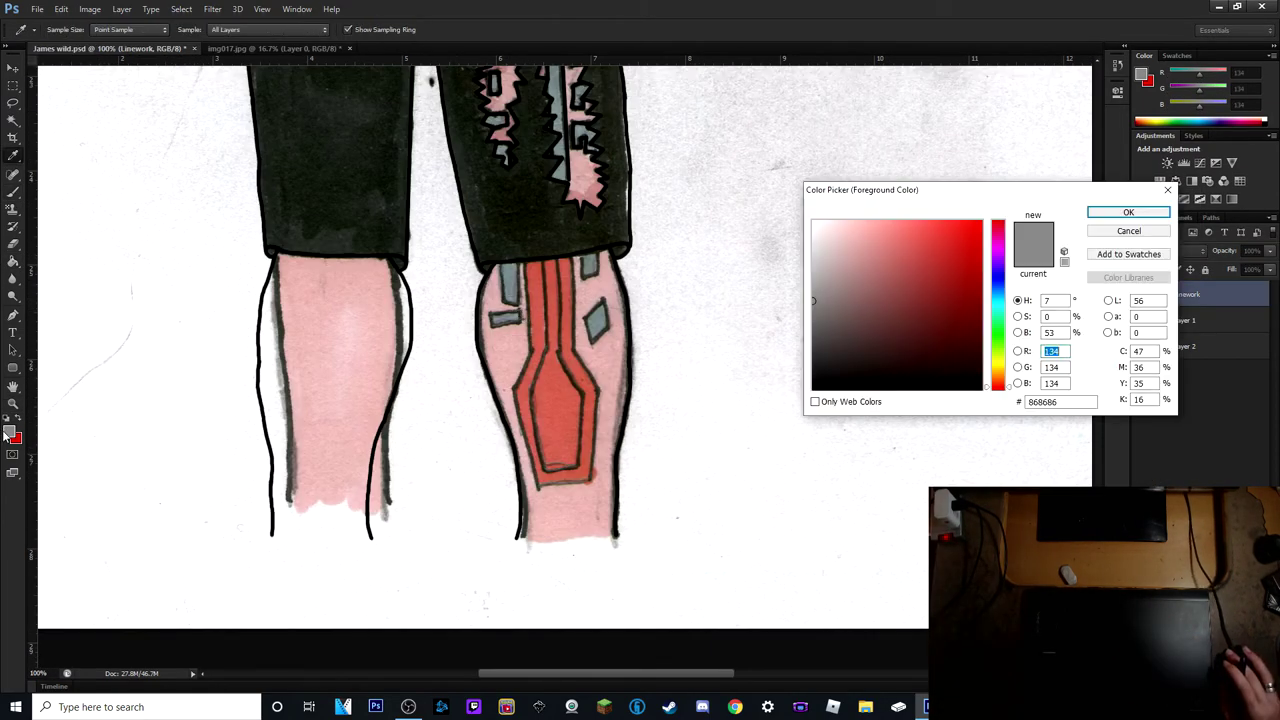
- Set the foreground colour to black and ink the two grey panels below the right trouser hem with straight lines
click(1128, 209)
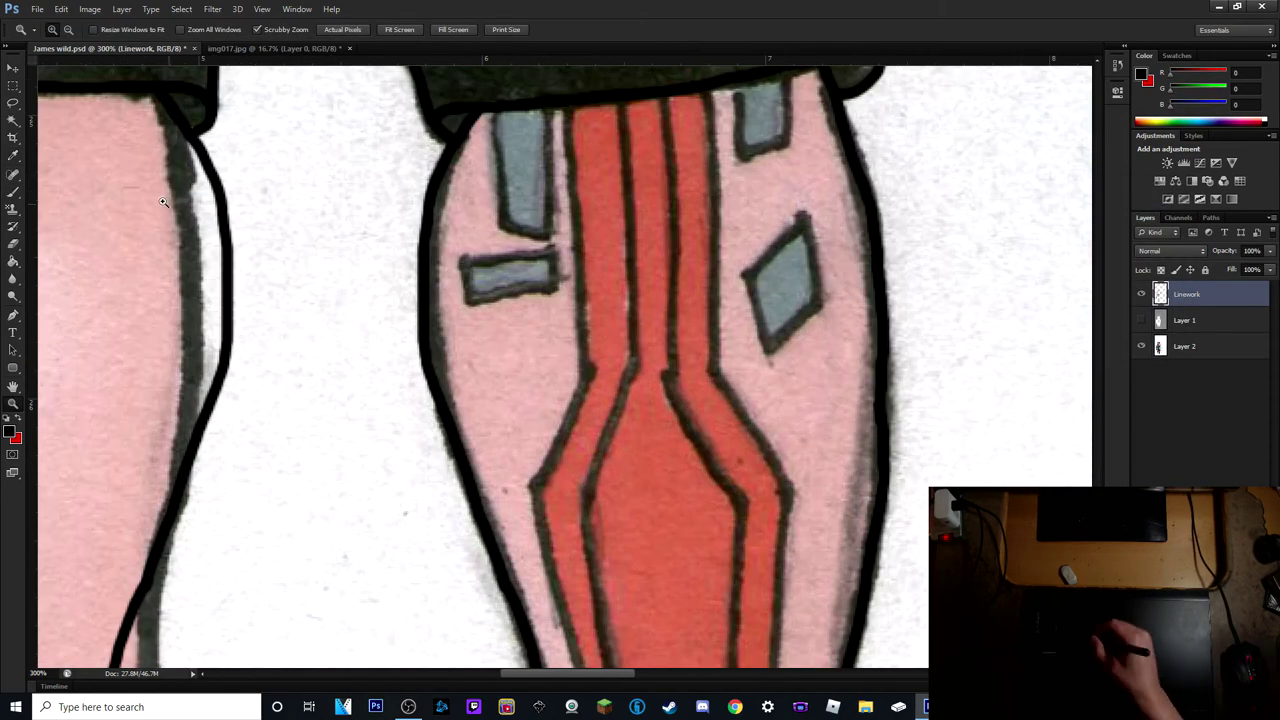
key(b)
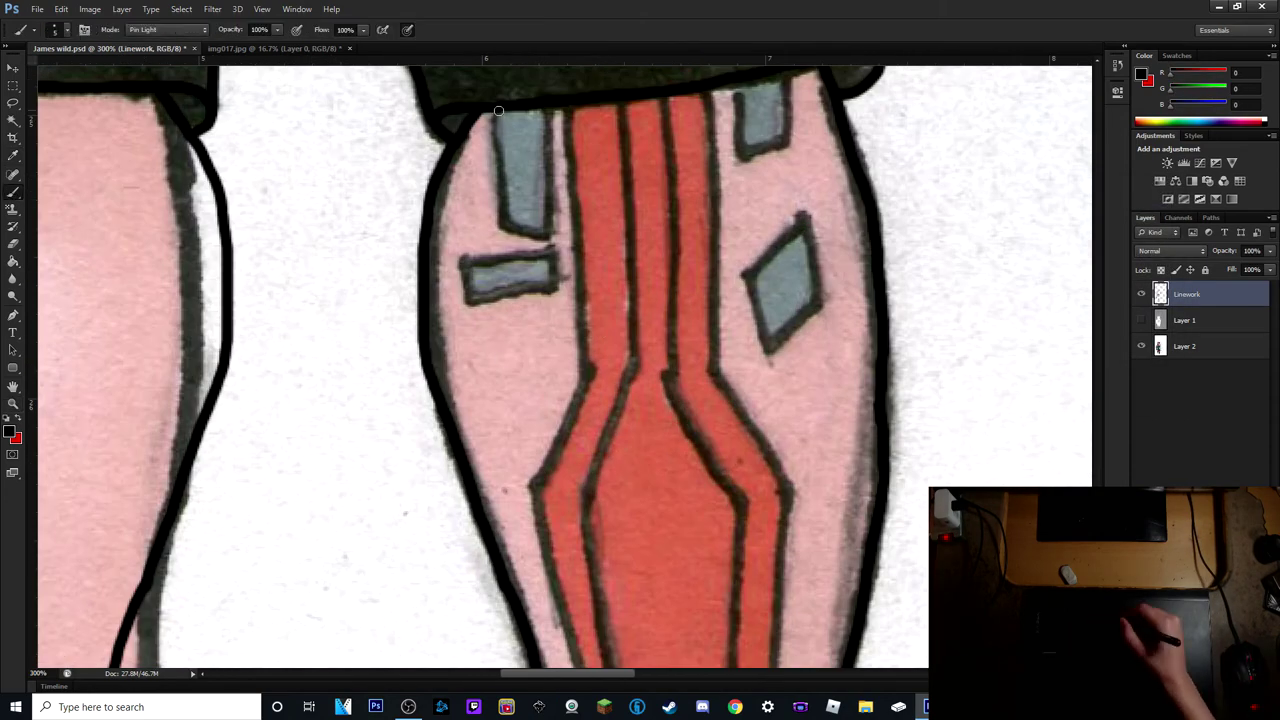
click(493, 112)
shift+click(500, 228)
shift+click(550, 238)
shift+click(545, 115)
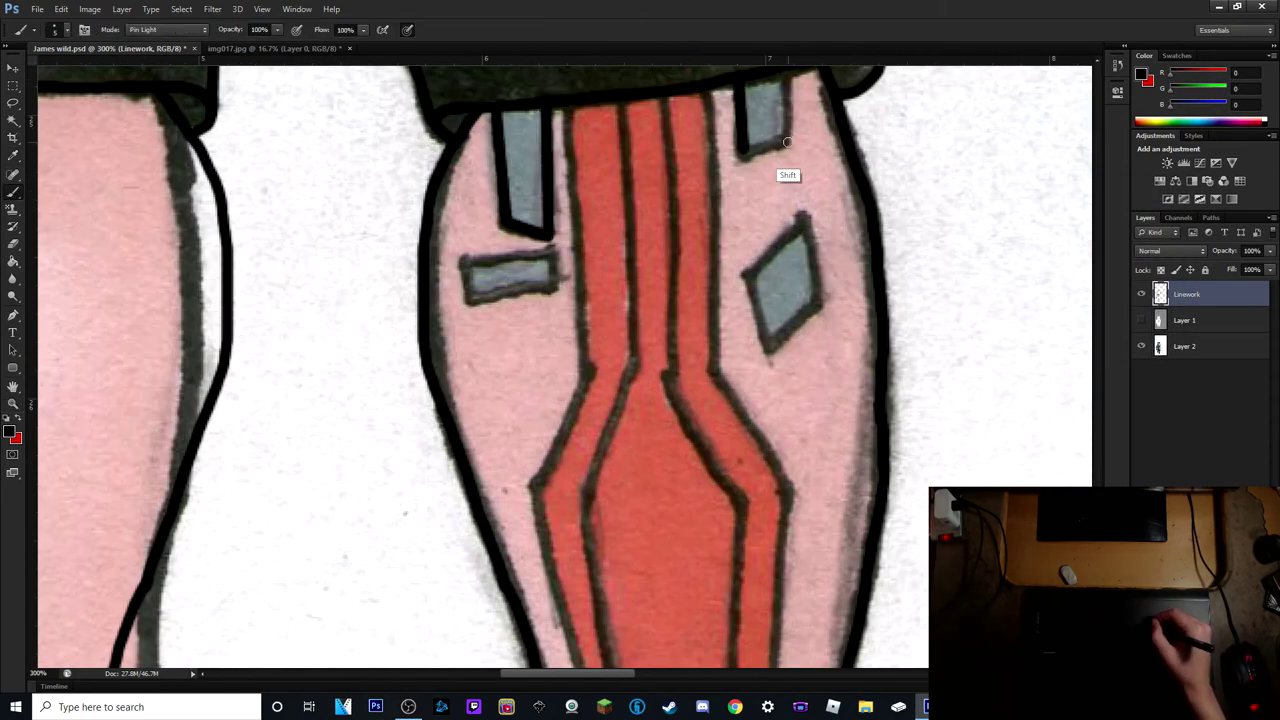
- Ink the grey diamond panel and the small horizontal grey panel on the right lower leg with straight lines
scroll(789, 146, up, 3)
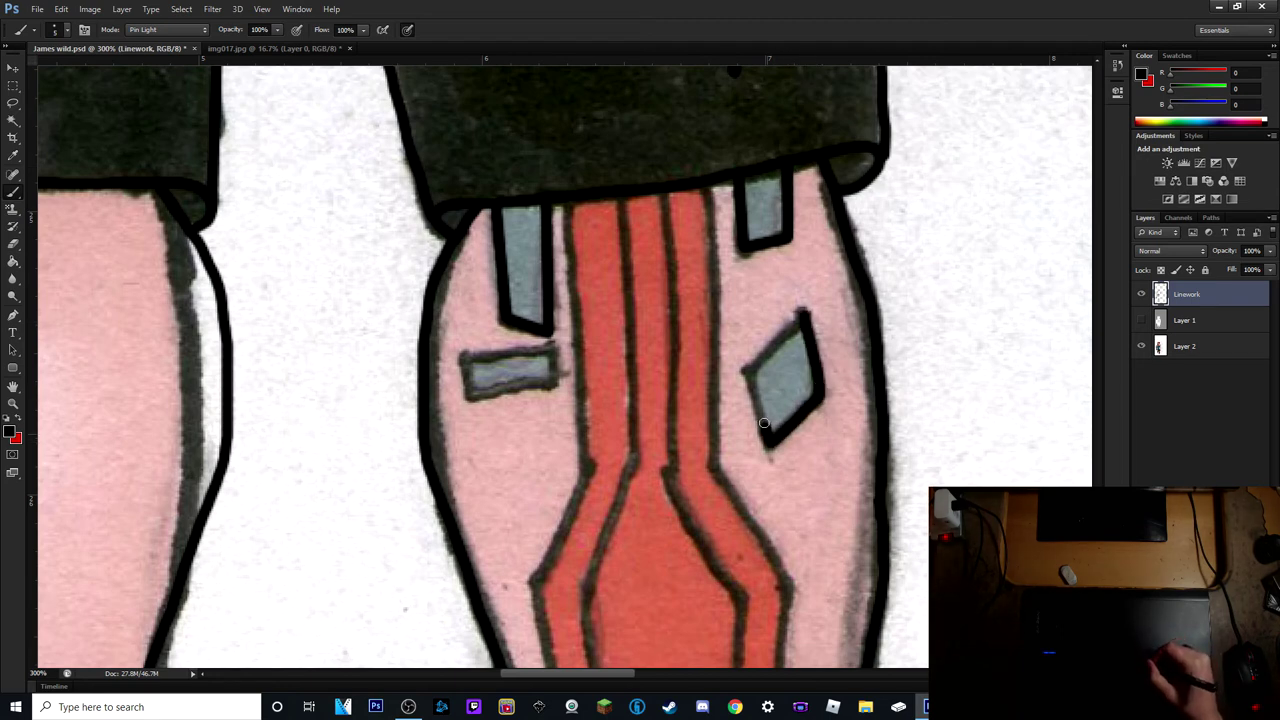
key(ctrl+alt+z)
click(556, 346)
shift+click(556, 392)
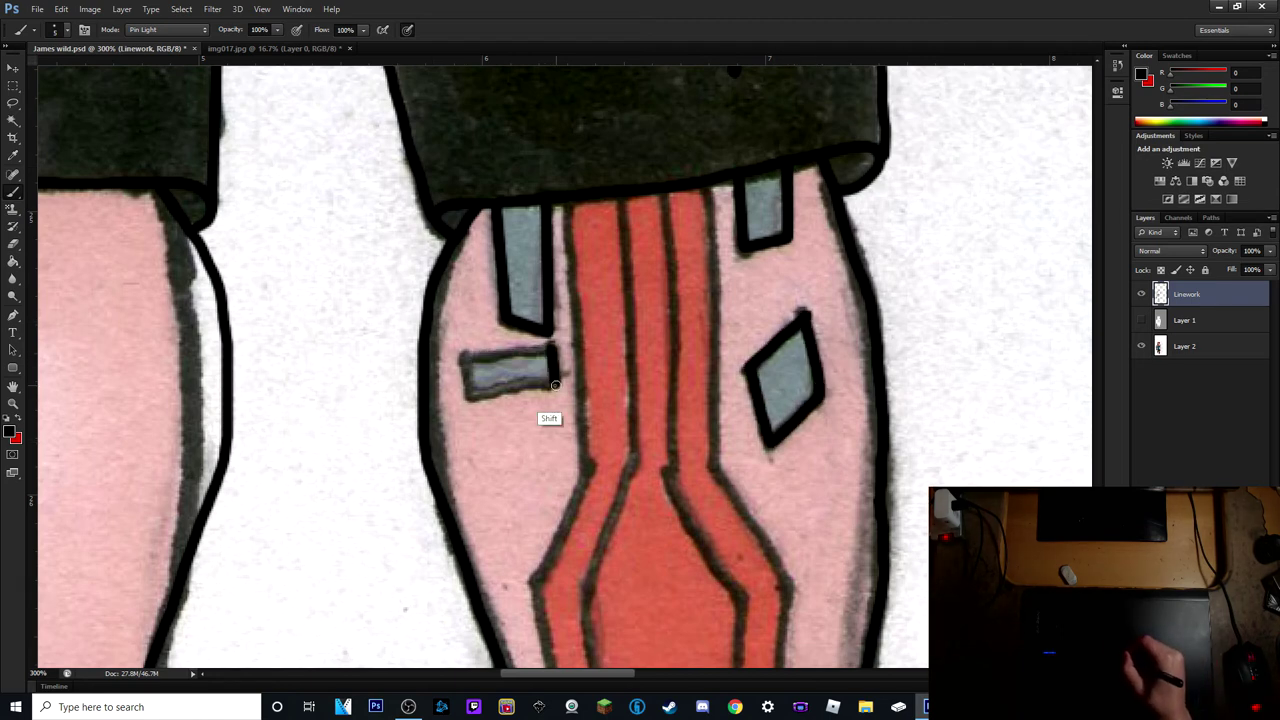
shift+click(466, 398)
shift+click(462, 352)
shift+click(556, 346)
- Ink the four long vertical lines of the red strip on the right lower leg and its upper left slant
scroll(914, 366, down, 4)
scroll(567, 136, up, 1)
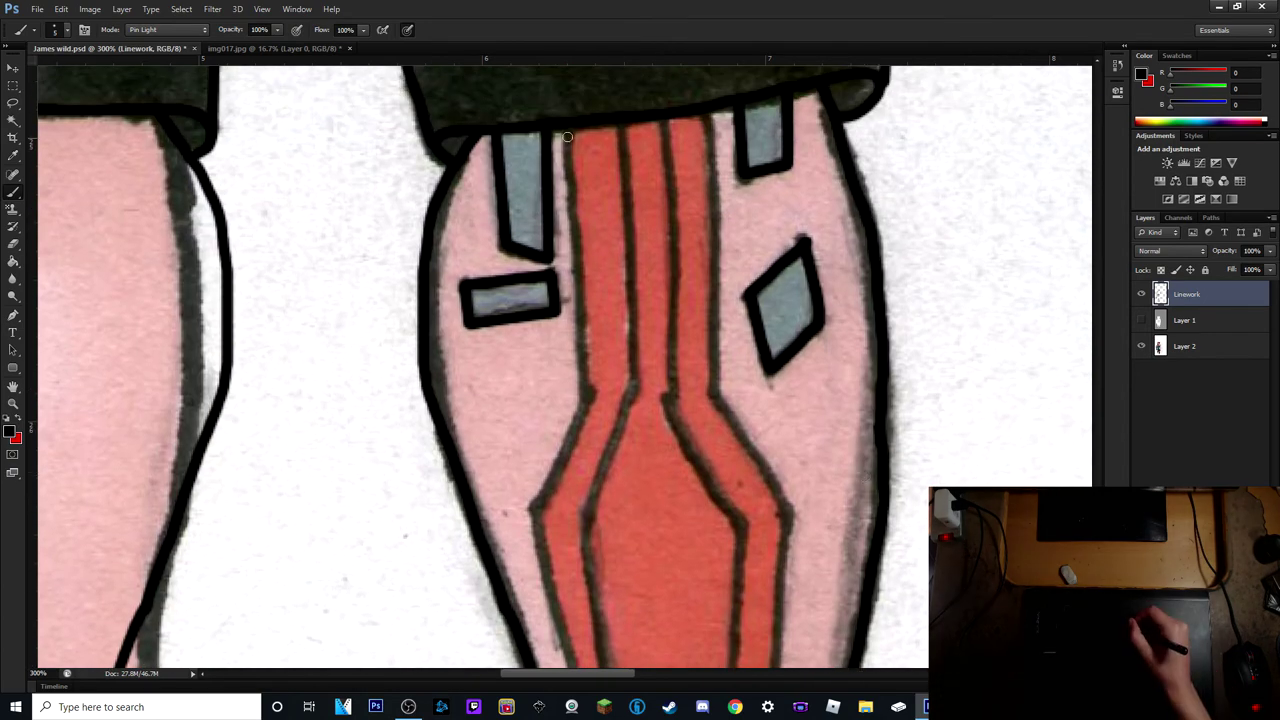
shift+click(590, 397)
shift+click(535, 487)
shift+click(623, 124)
click(666, 123)
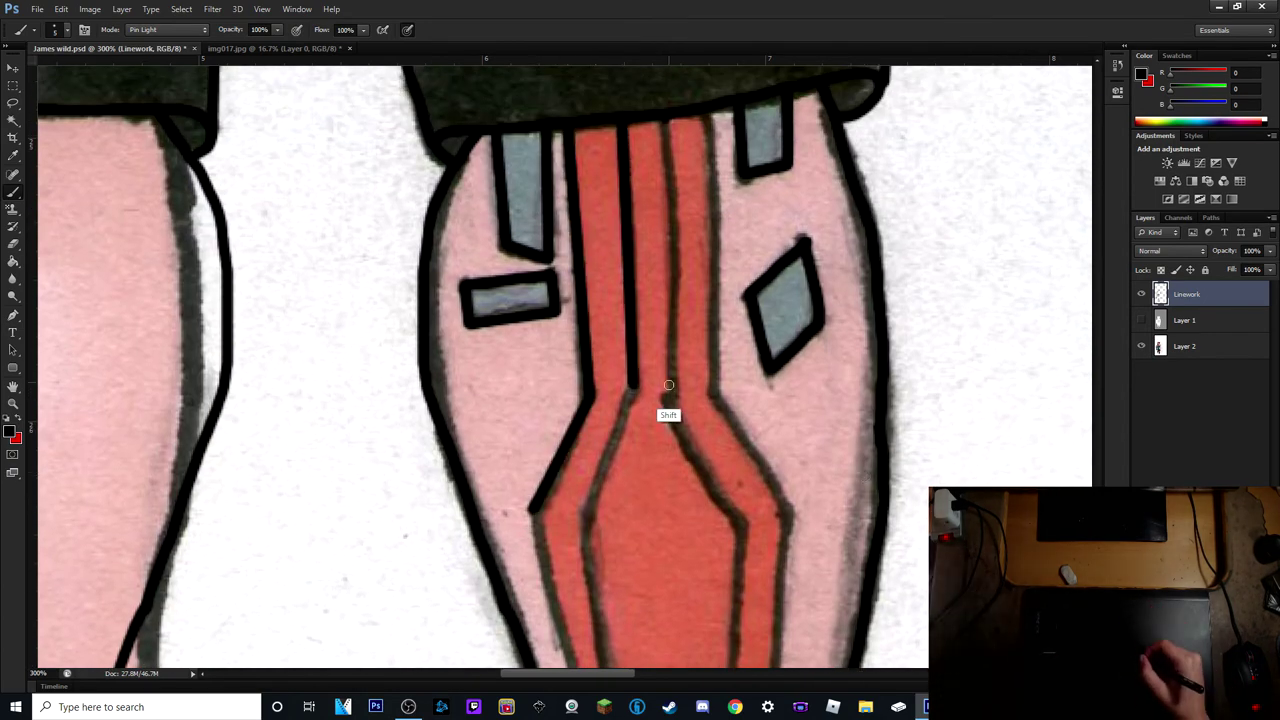
shift+click(672, 412)
click(707, 116)
shift+click(716, 392)
- Ink the outer outline of the wide lower section of the red leg strip with straight lines
scroll(670, 400, down, 5)
scroll(532, 366, up, 1)
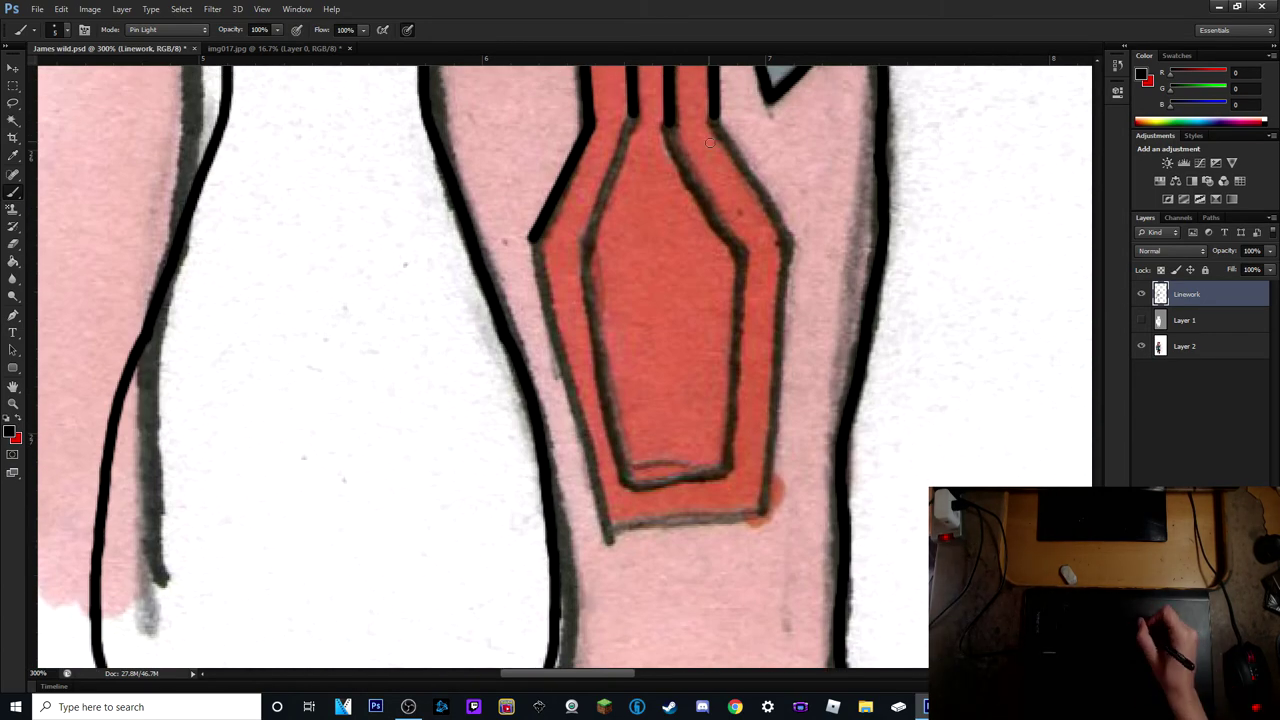
shift+click(765, 515)
shift+click(608, 530)
shift+click(530, 240)
- Ink the inner outline of the red leg strip's wide lower section, connecting it to the two middle vertical lines
click(585, 244)
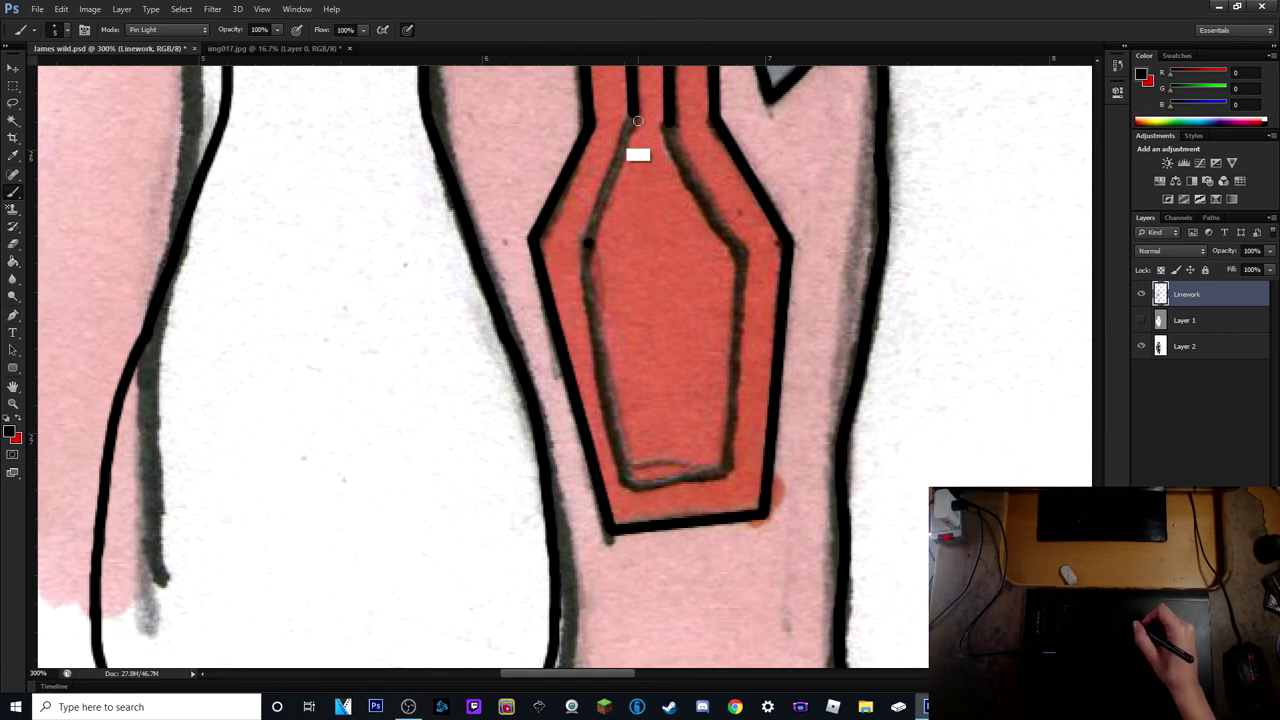
shift+click(632, 115)
click(669, 131)
shift+click(745, 255)
shift+click(735, 470)
shift+click(622, 486)
shift+click(589, 245)
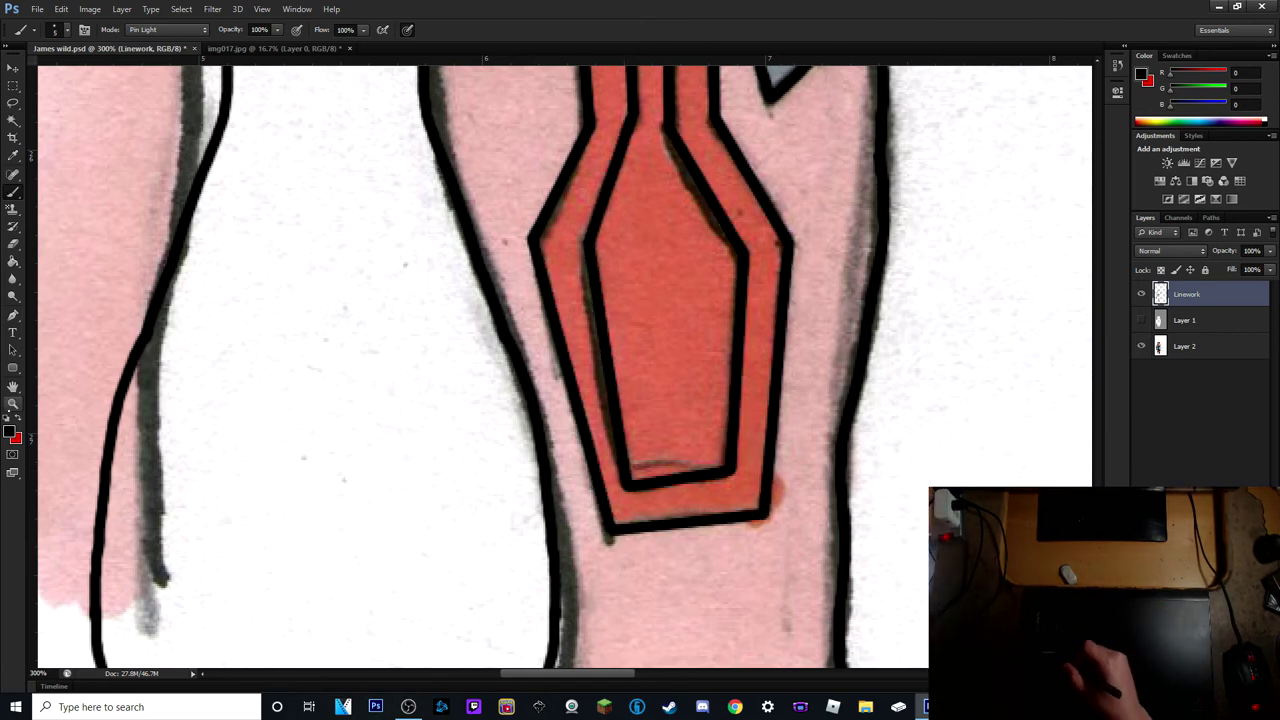
- Zoom out to the whole figure and toggle the visibility of Layer 2 to check the linework
key(z)
drag(301, 375, 771, 623)
click(1141, 346)
click(1141, 346)
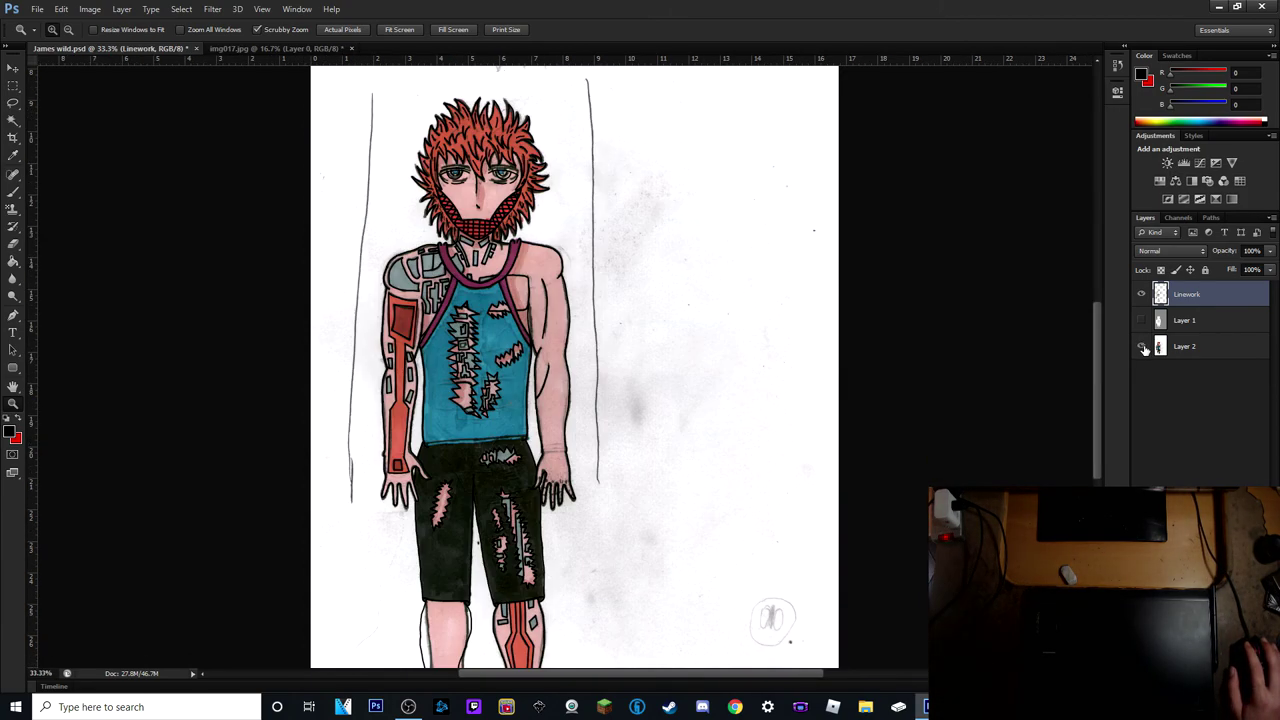